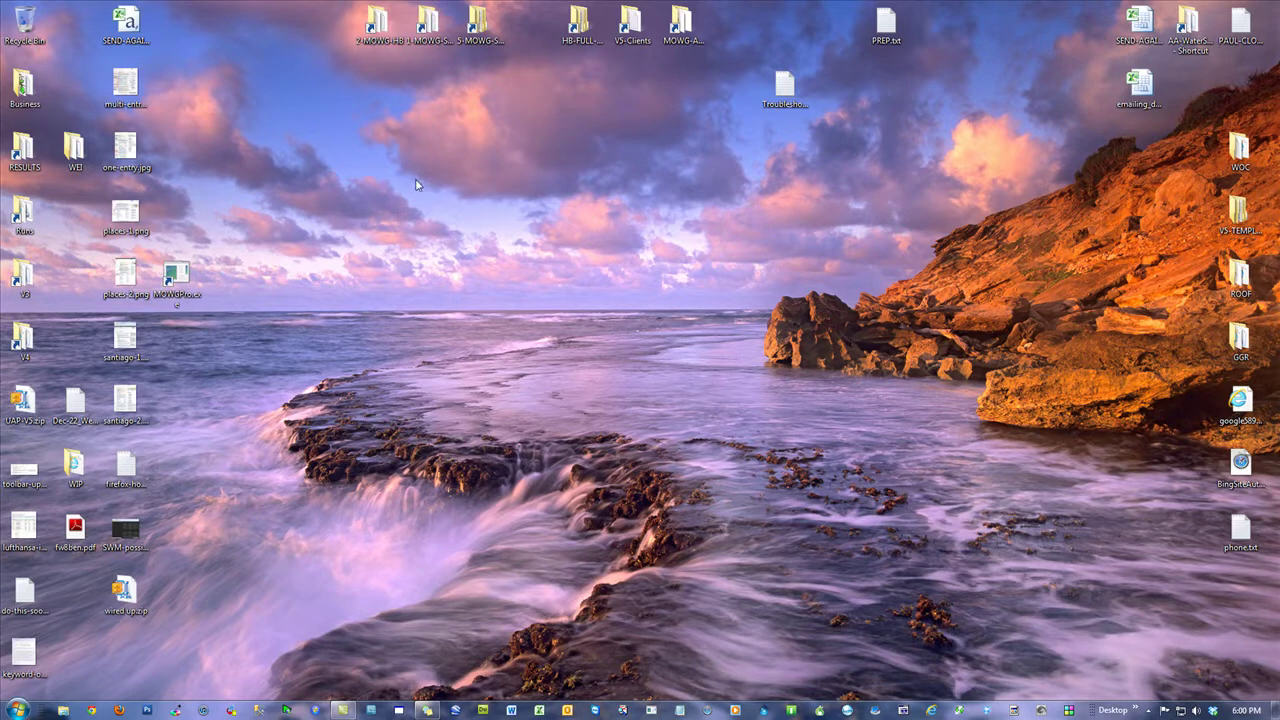
Launch MOWG Professional and load the zz-auto-create.pfl profile (domain mowg-samples.com/abc123, 200 files).
click(170, 284)
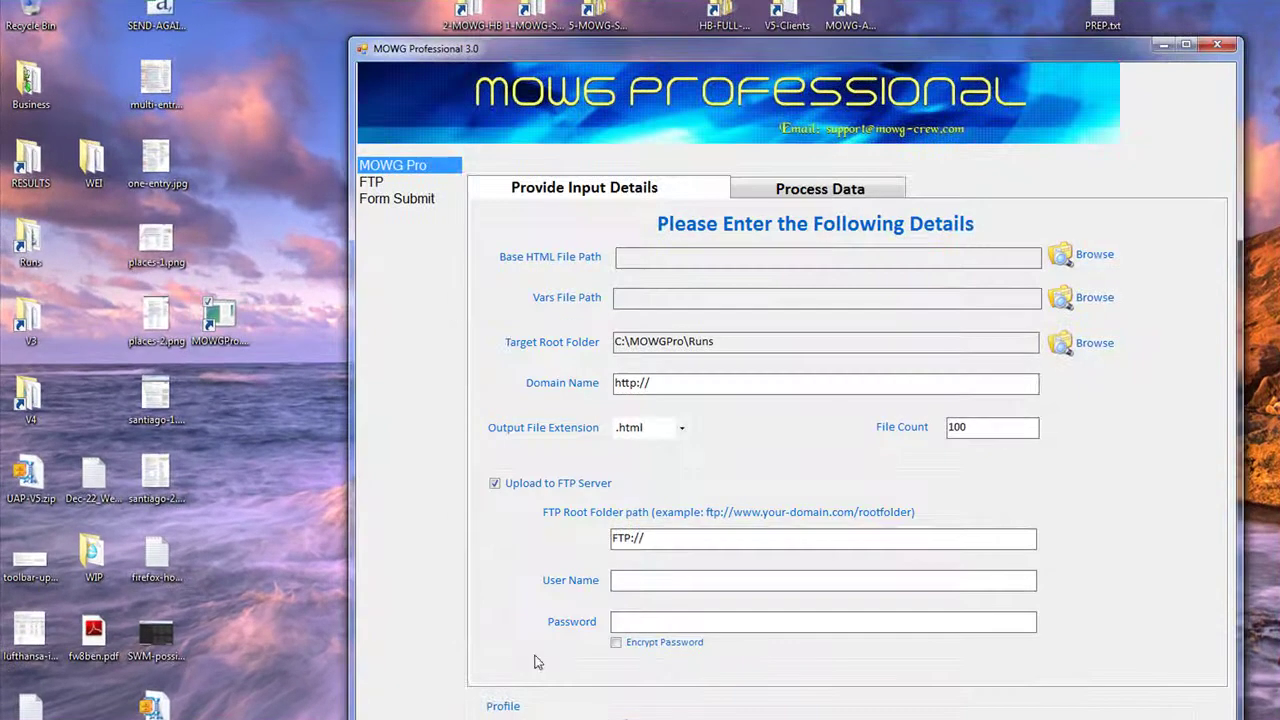
click(552, 715)
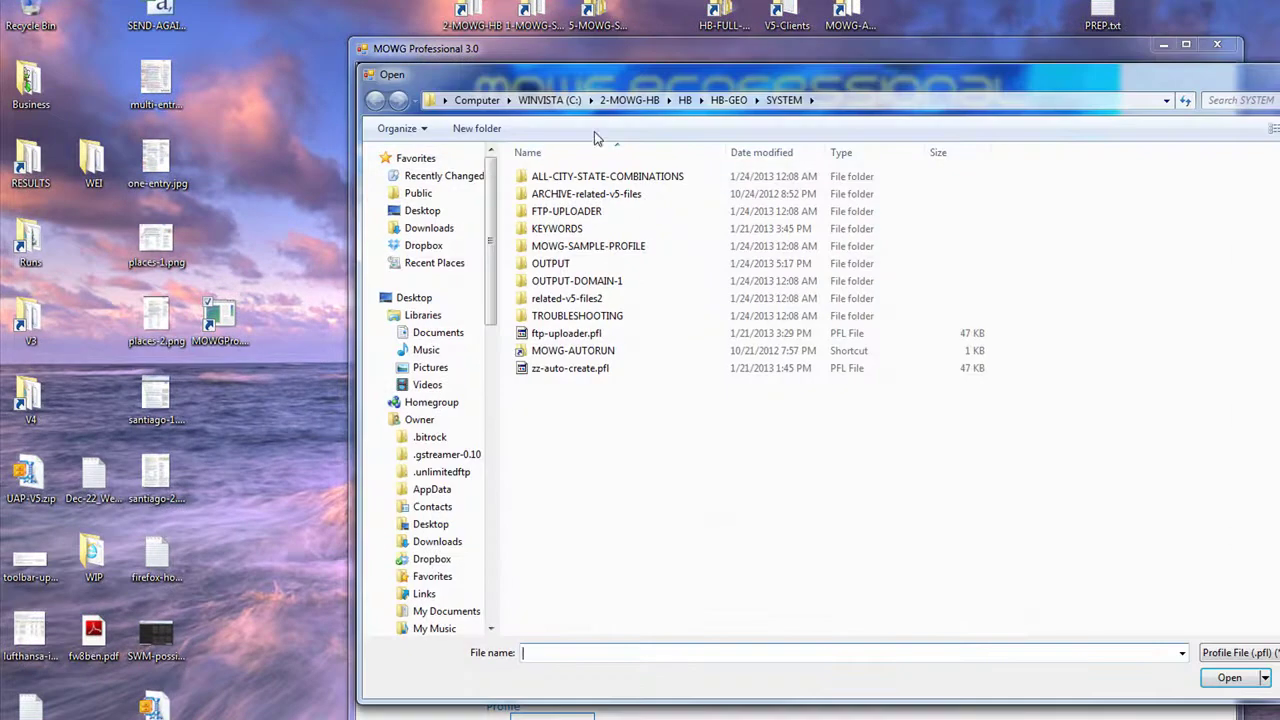
double_click(601, 370)
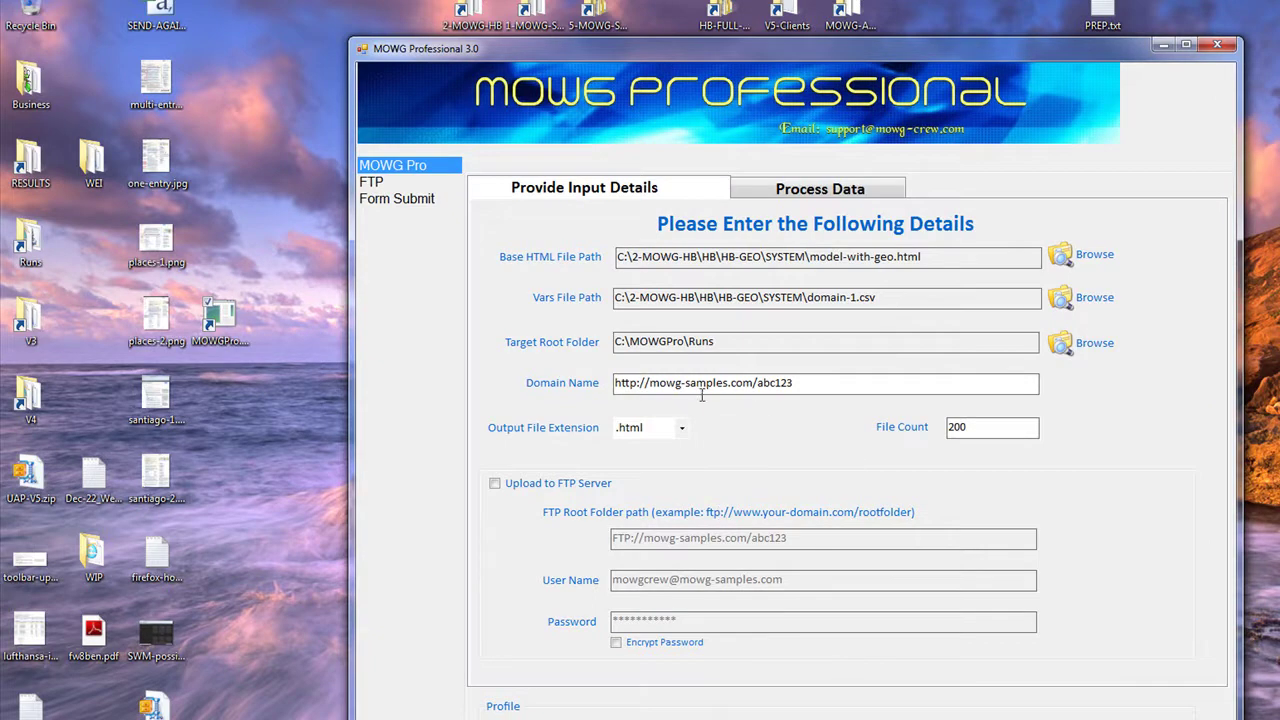
click(651, 386)
drag(806, 383, 616, 383)
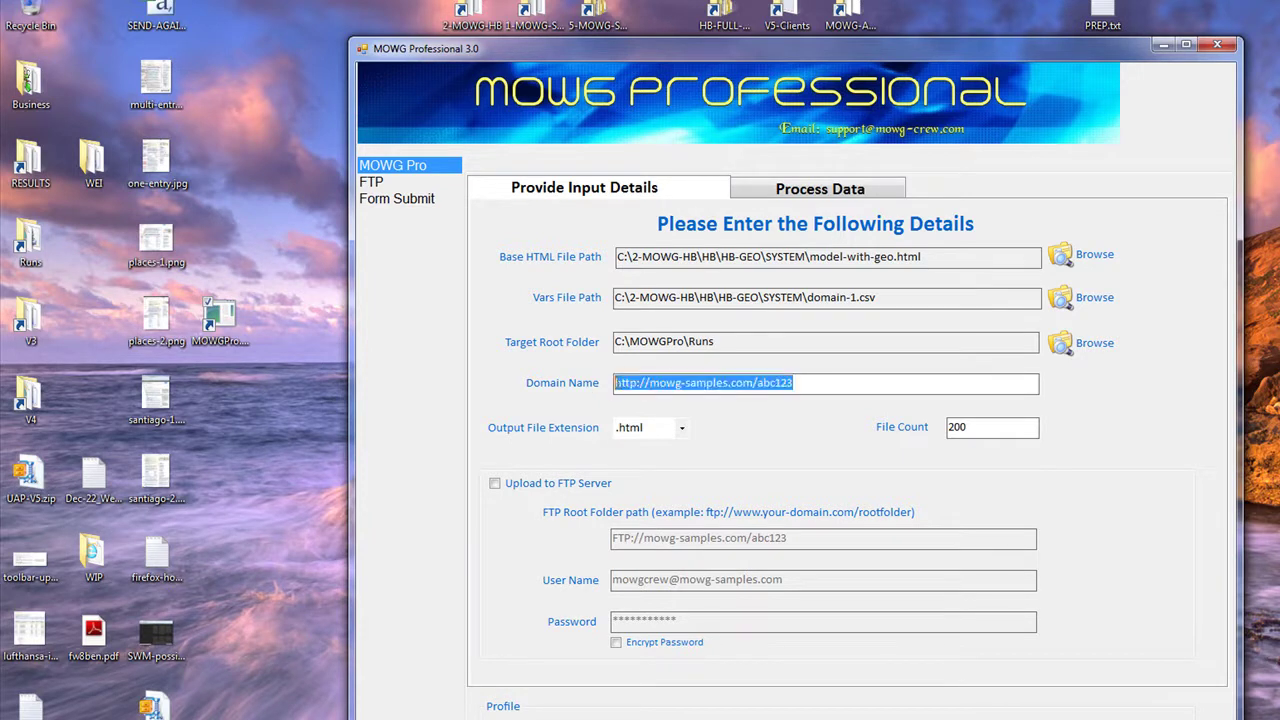
drag(812, 385, 757, 385)
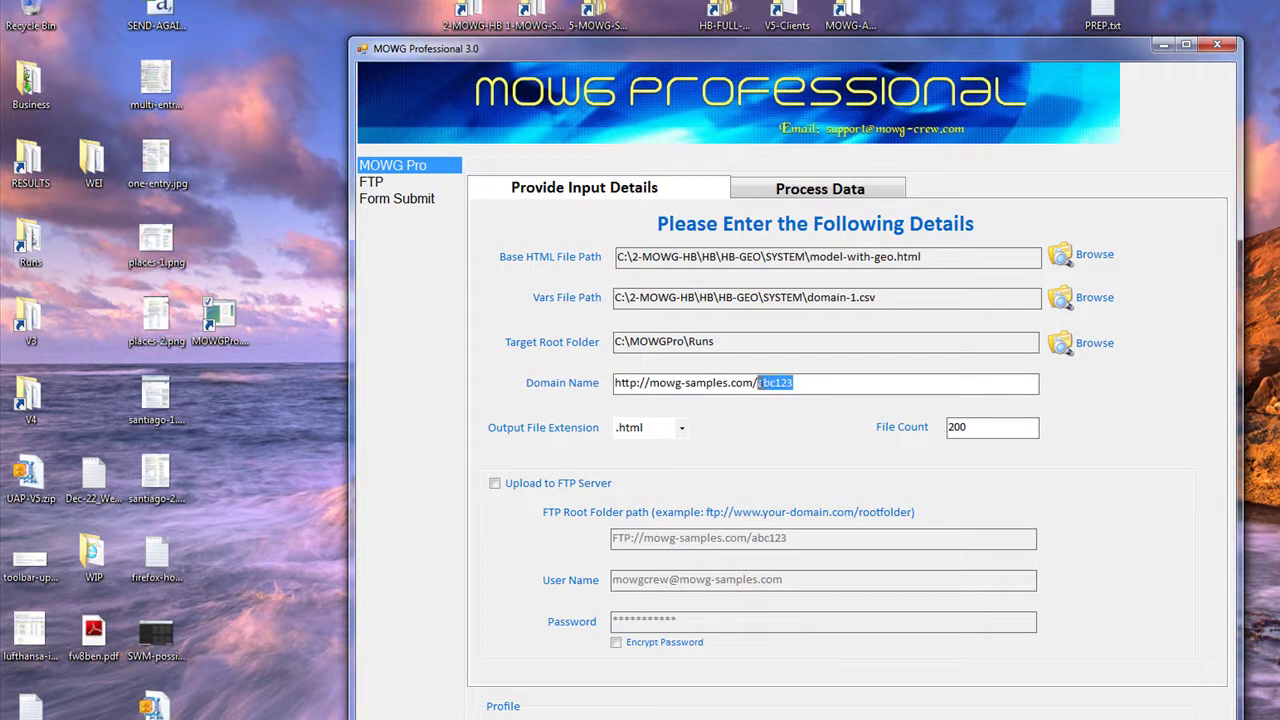
click(802, 384)
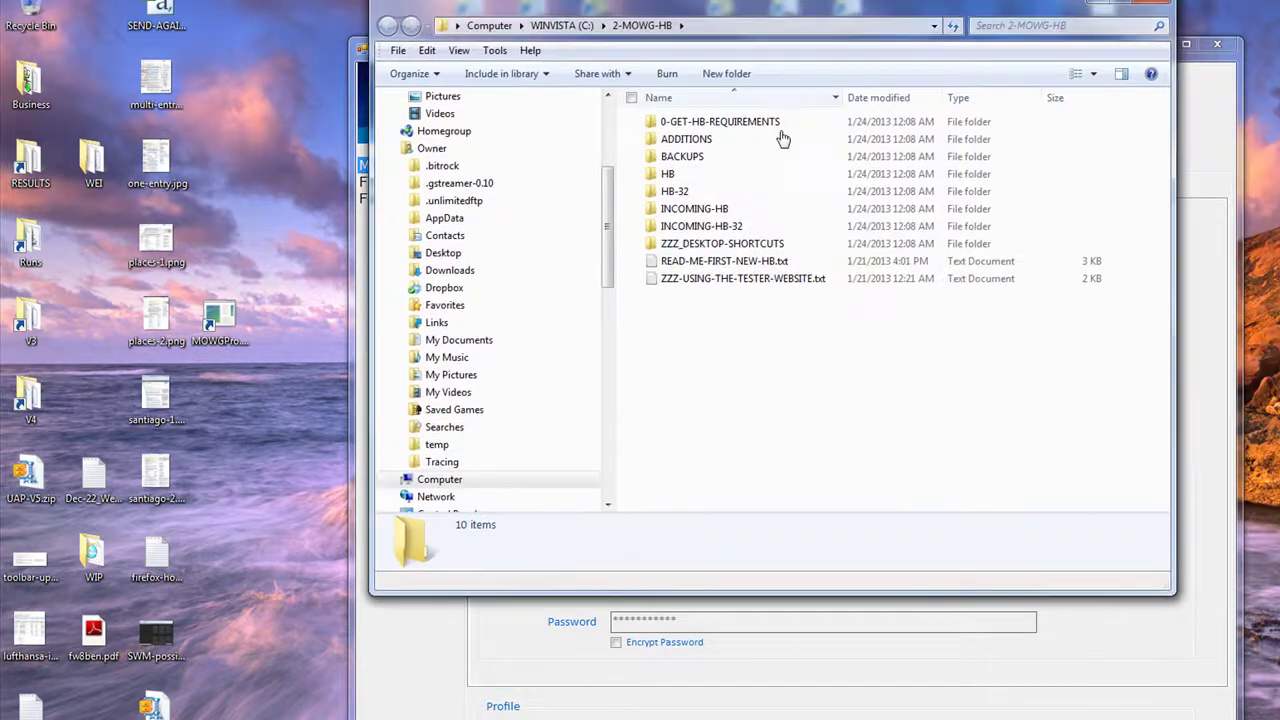
click(760, 171)
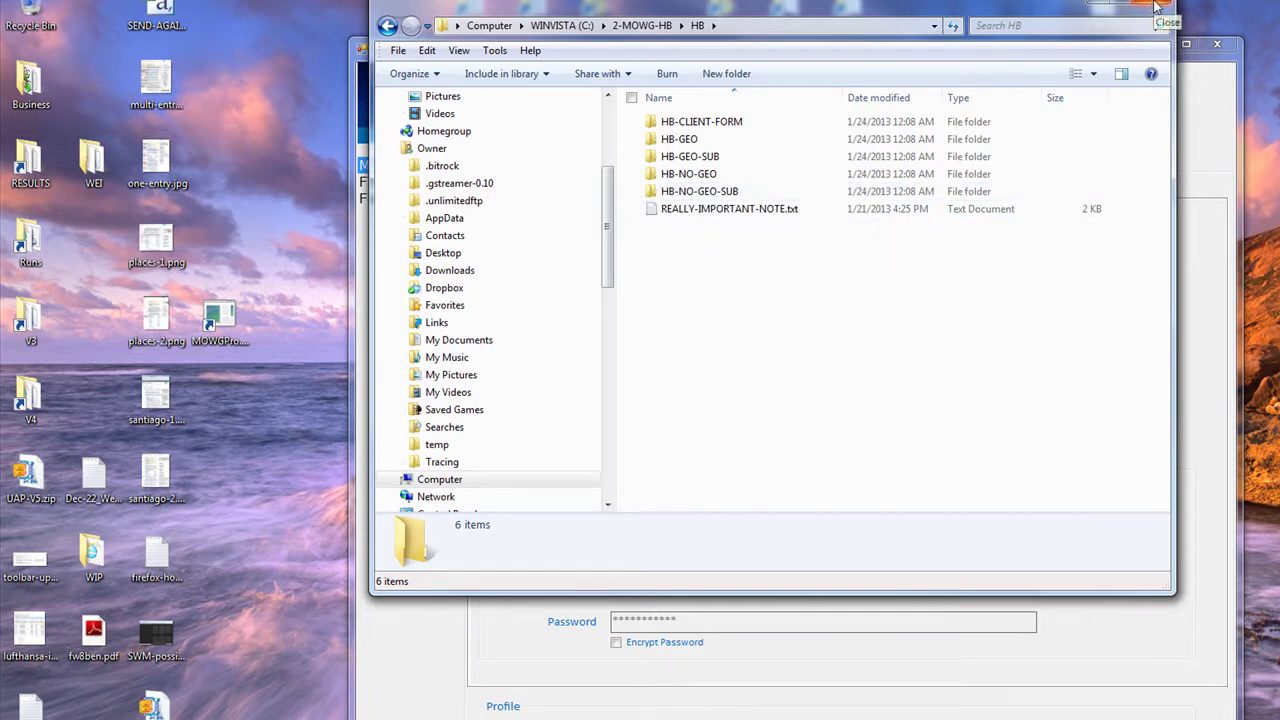
double_click(688, 156)
double_click(682, 174)
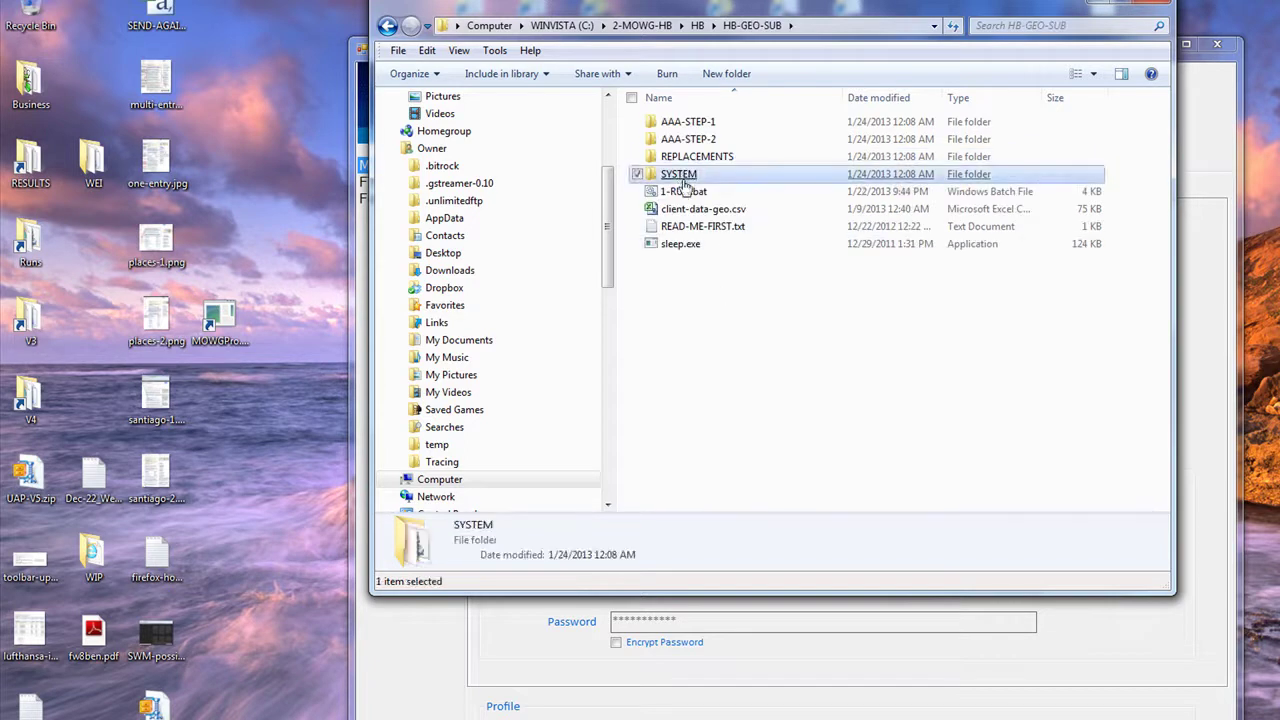
scroll(830, 423, down, 1)
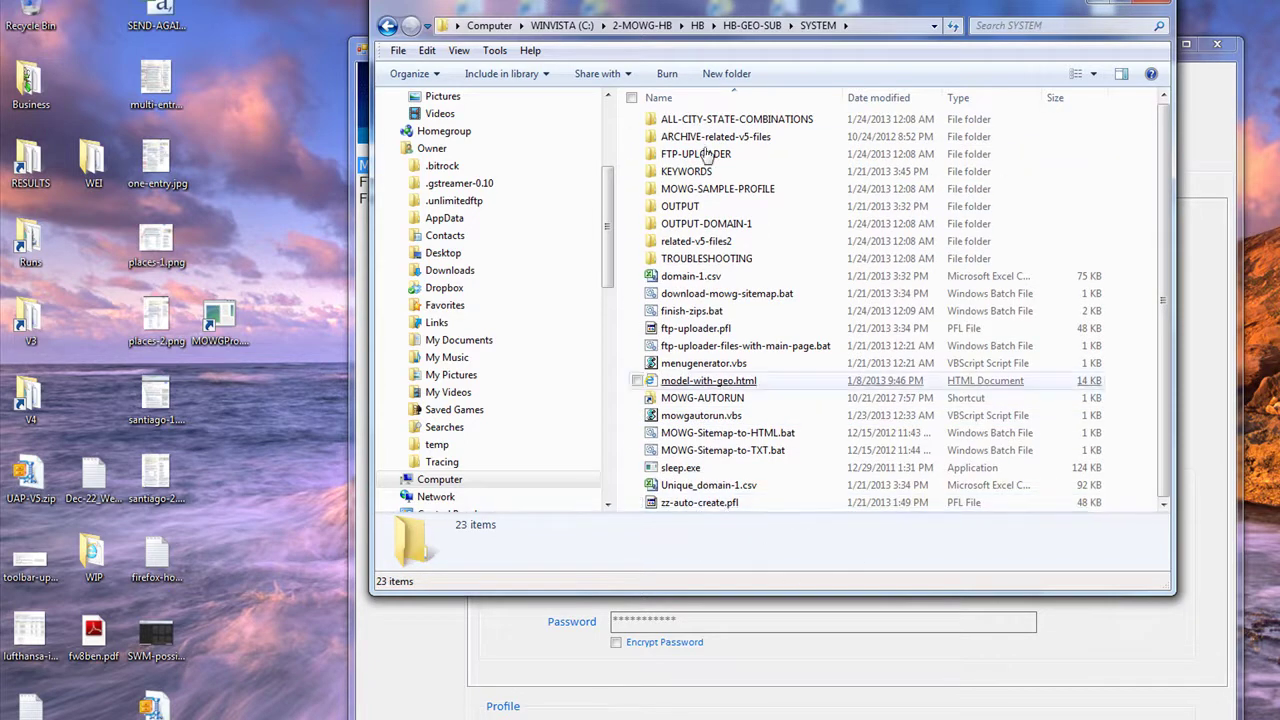
click(701, 27)
click(790, 392)
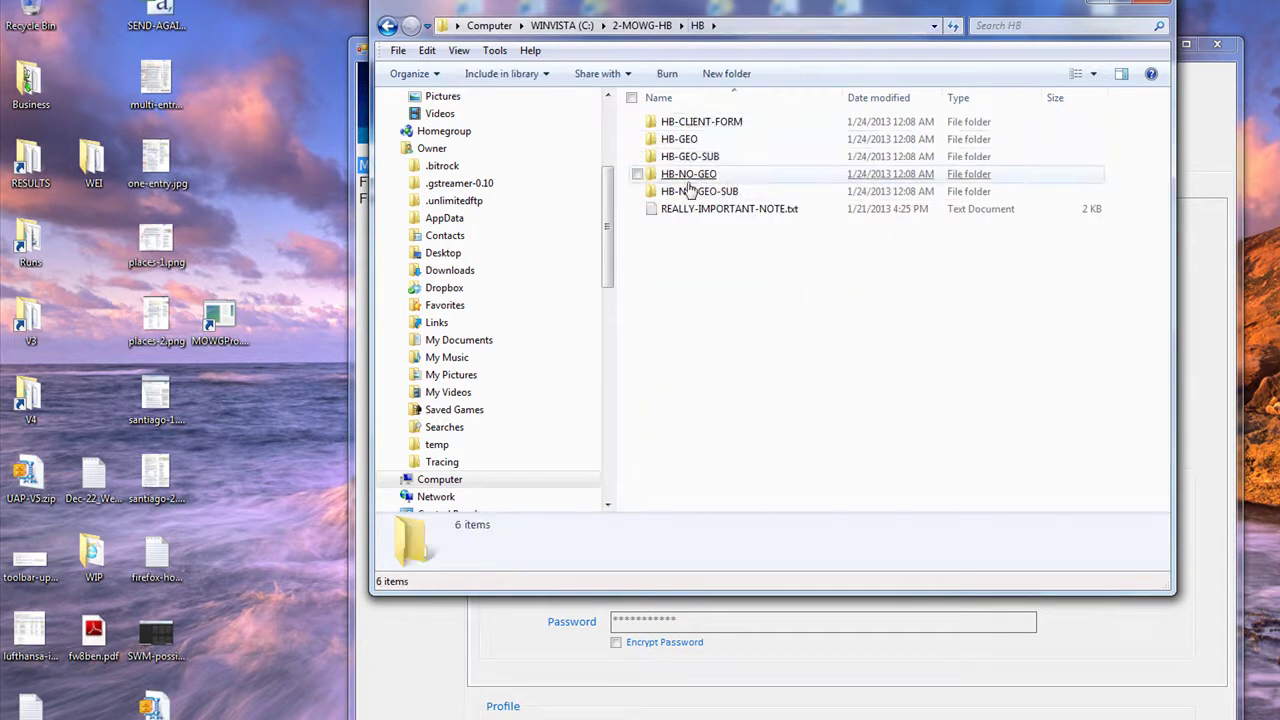
click(1155, 8)
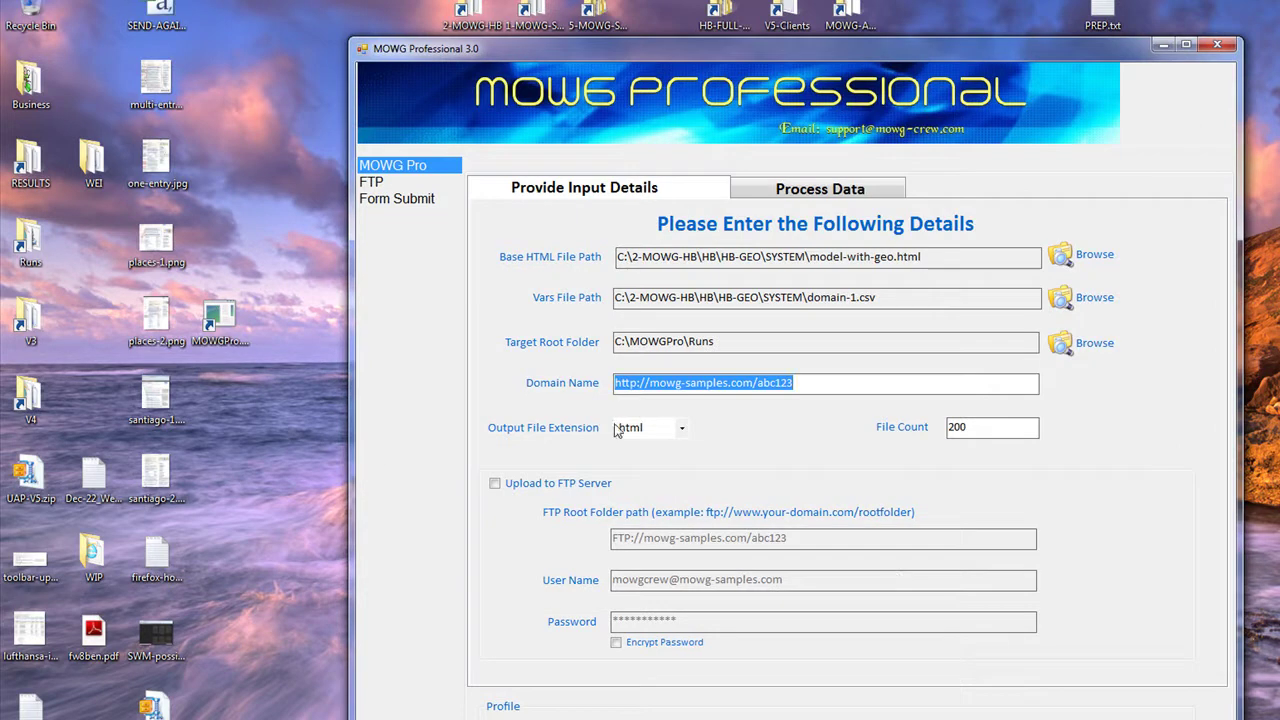
click(651, 383)
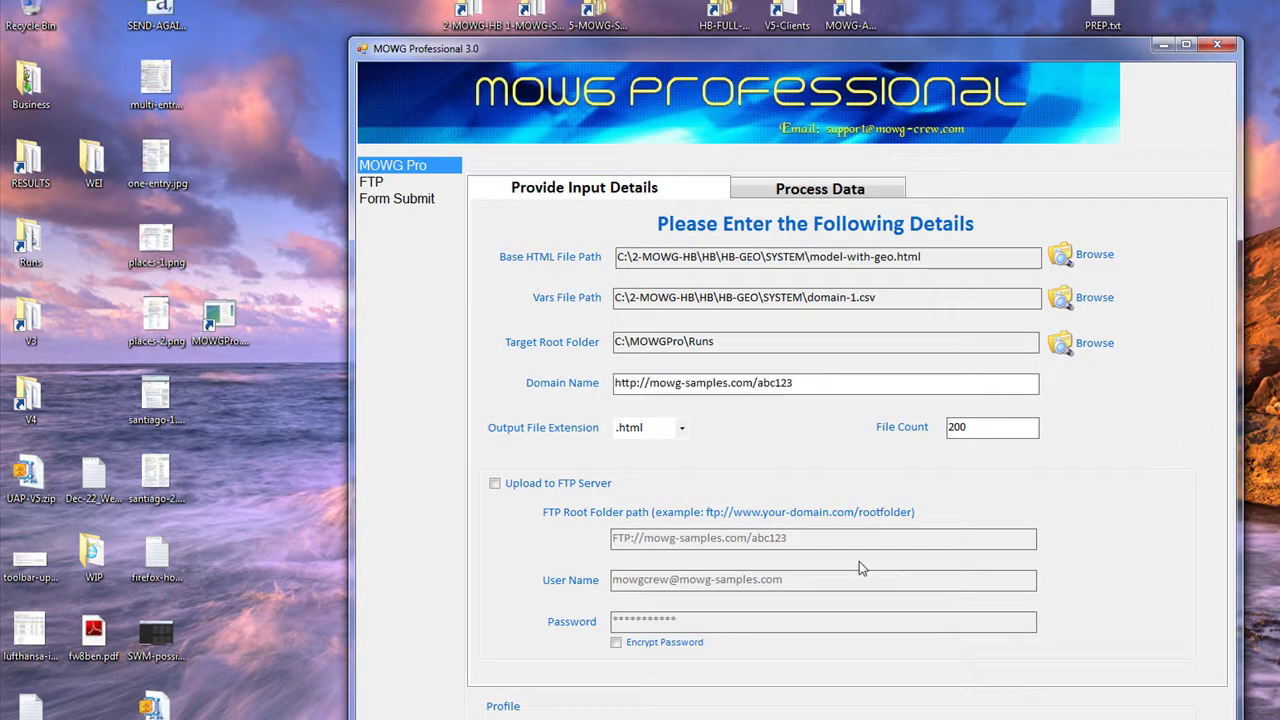
text(abc)
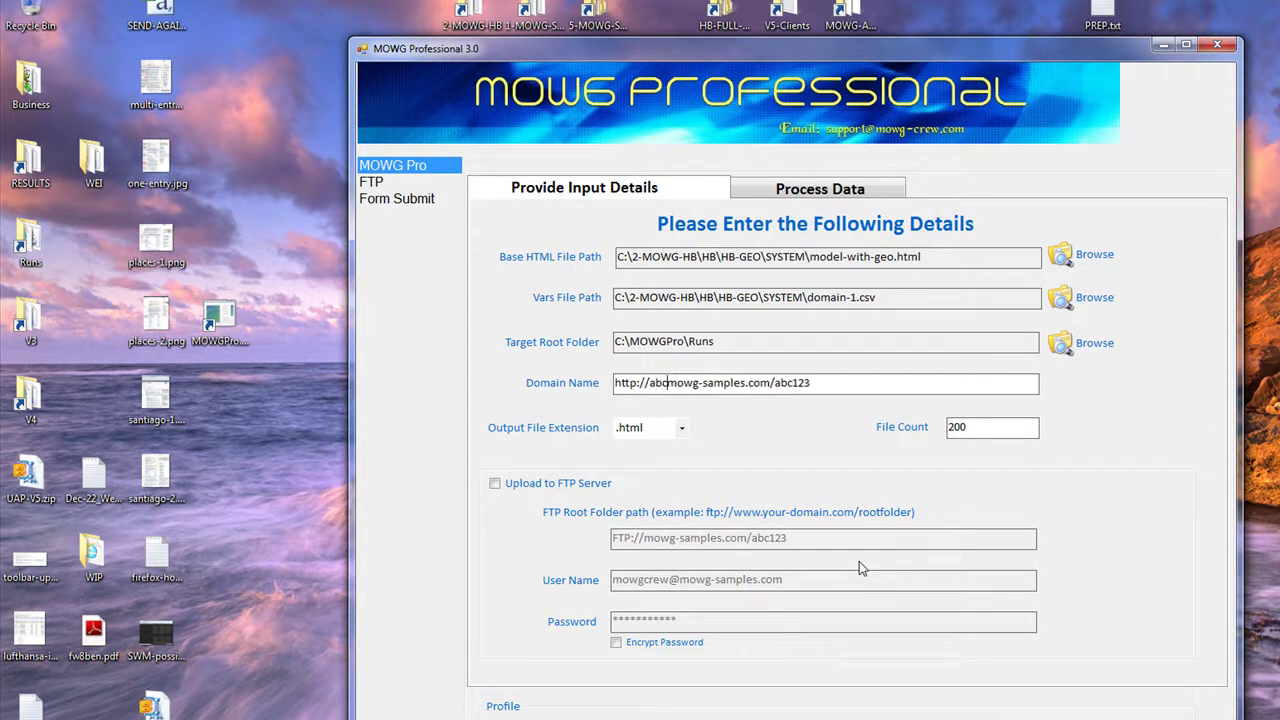
text(123.)
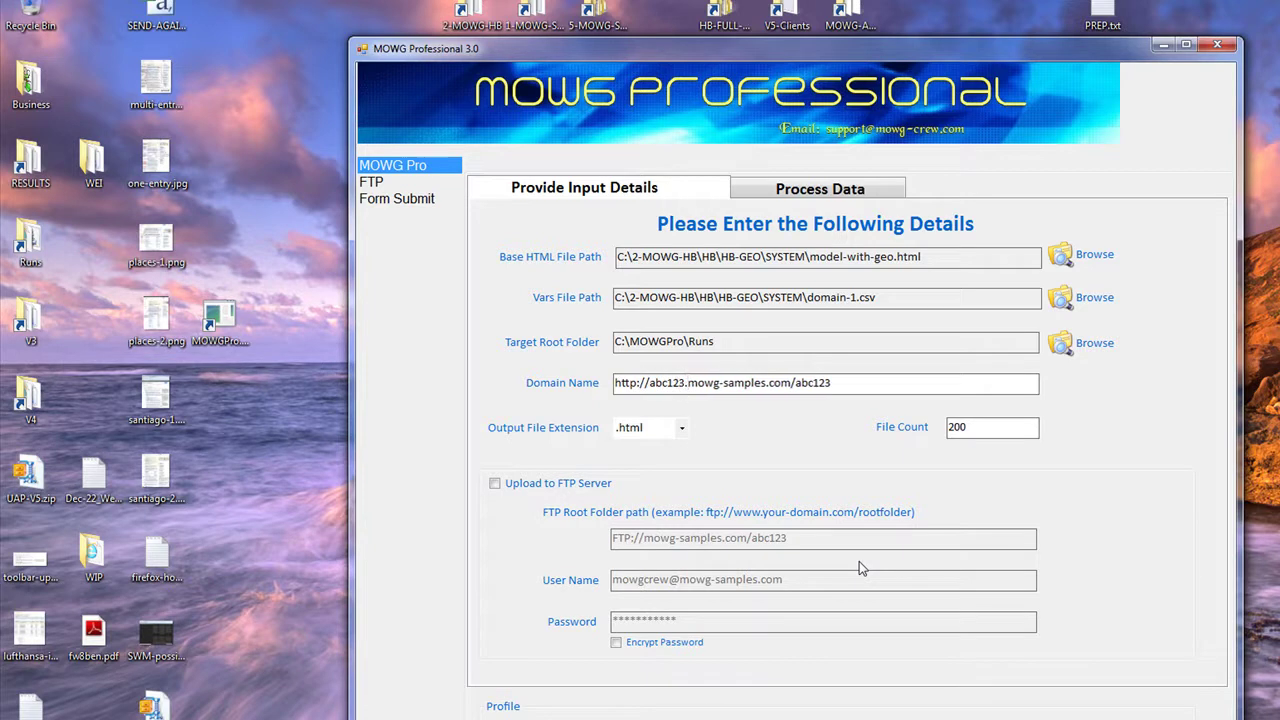
drag(846, 382, 789, 384)
key(BackSpace)
text(abc123)
Enable Upload to FTP Server and restore the FTP root folder to FTP://mowg-samples.com/abc123.
click(495, 484)
click(825, 541)
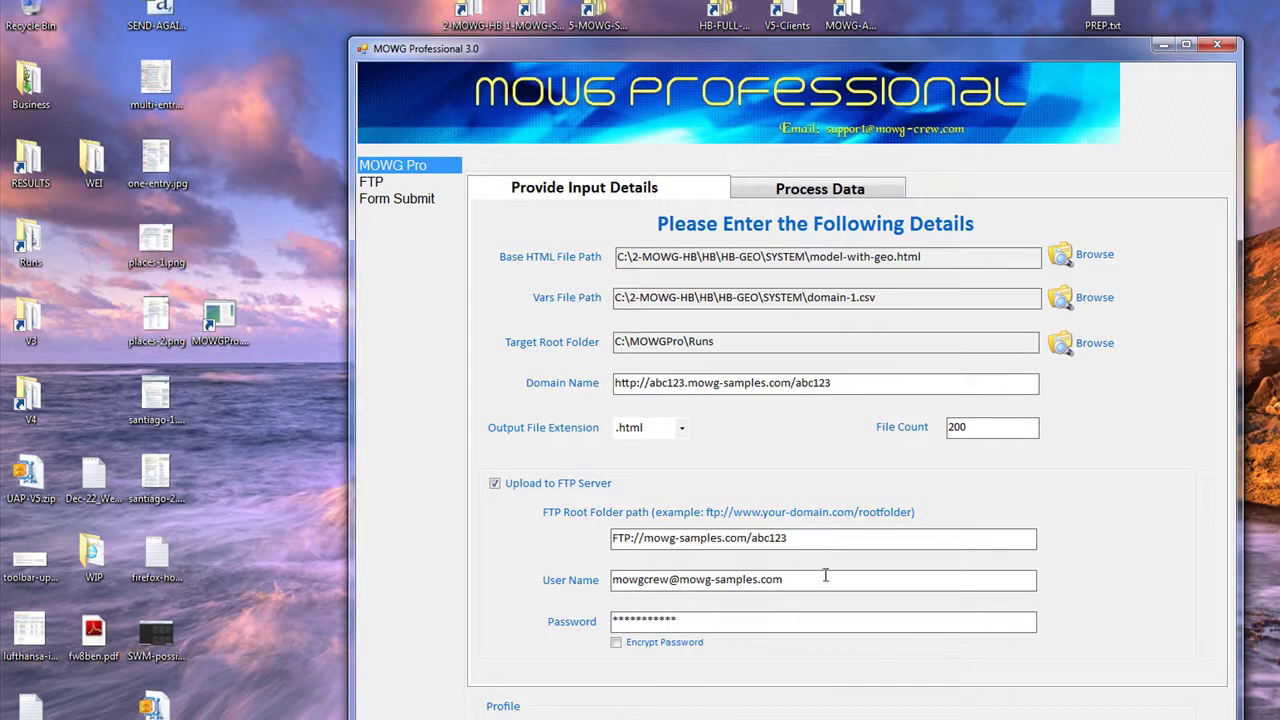
text(/abc123)
drag(792, 538, 647, 541)
click(702, 538)
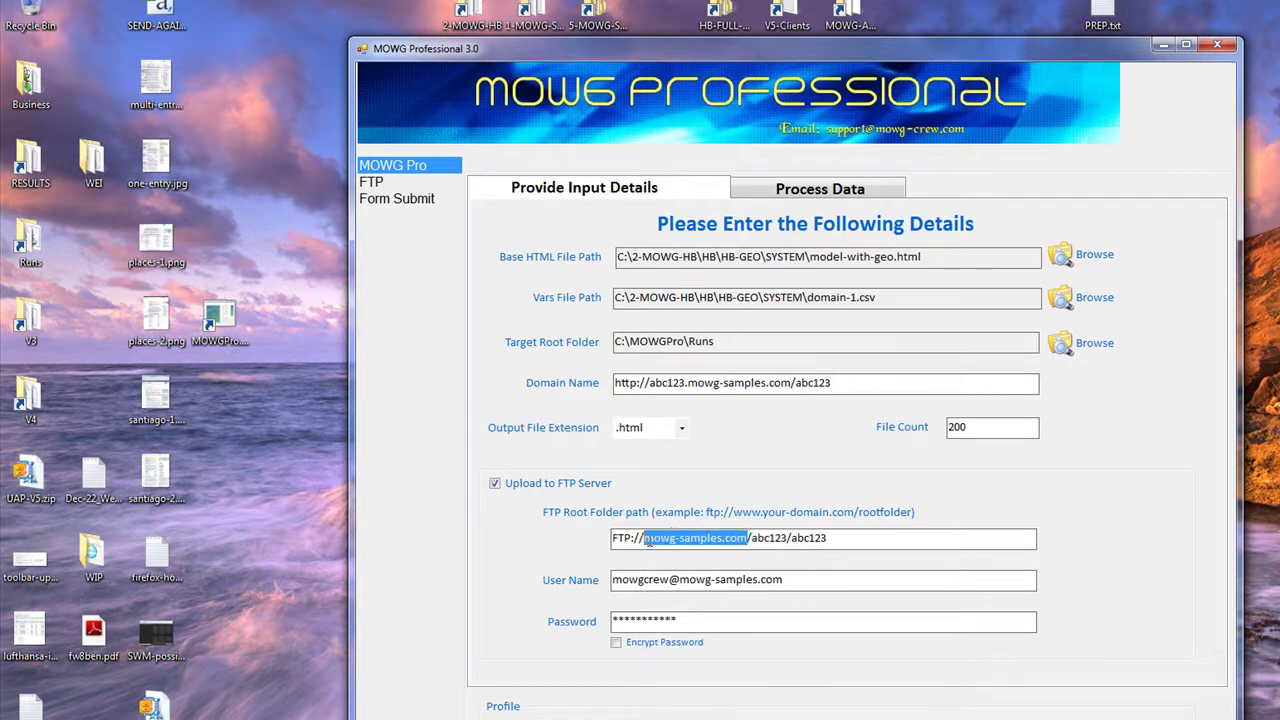
click(860, 537)
key(BackSpace)
key(BackSpace)
key(BackSpace)
key(BackSpace)
key(BackSpace)
key(BackSpace)
key(BackSpace)
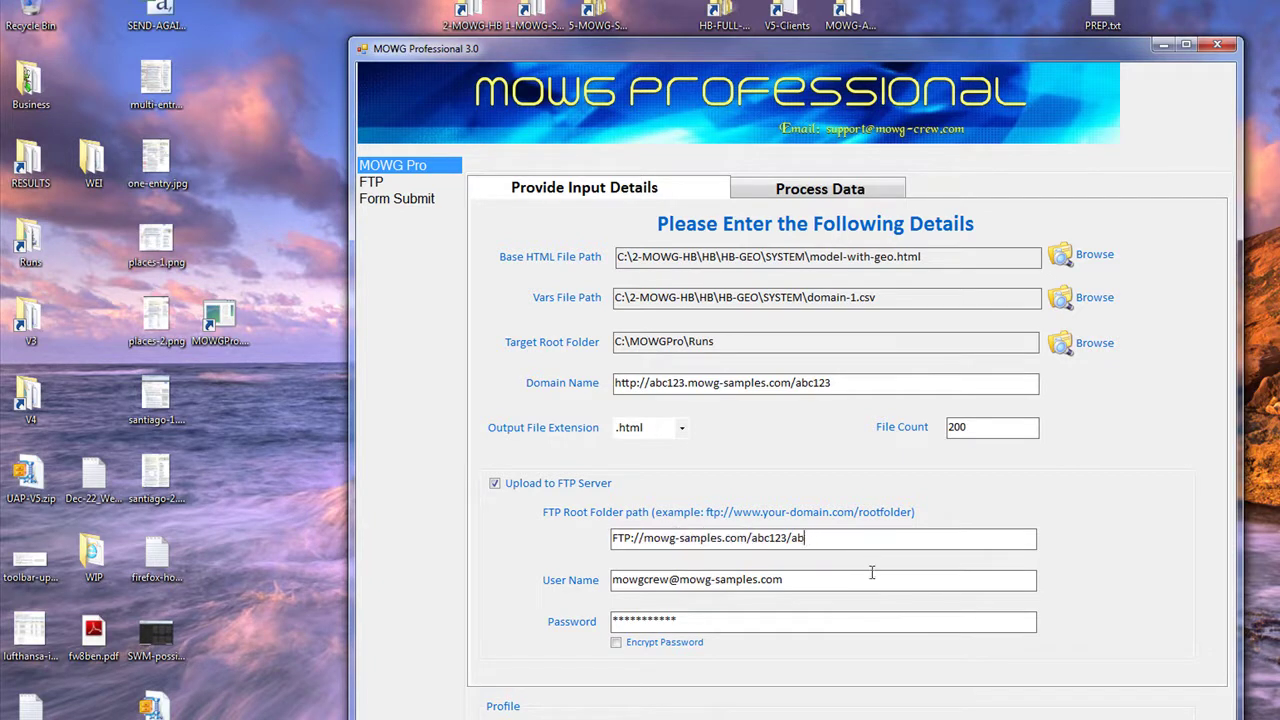
text(/)
key(BackSpace)
key(BackSpace)
text(3)
Select the entire URL in the Domain Name field.
click(620, 383)
key(End)
shift+click(620, 383)
shift+click(607, 382)
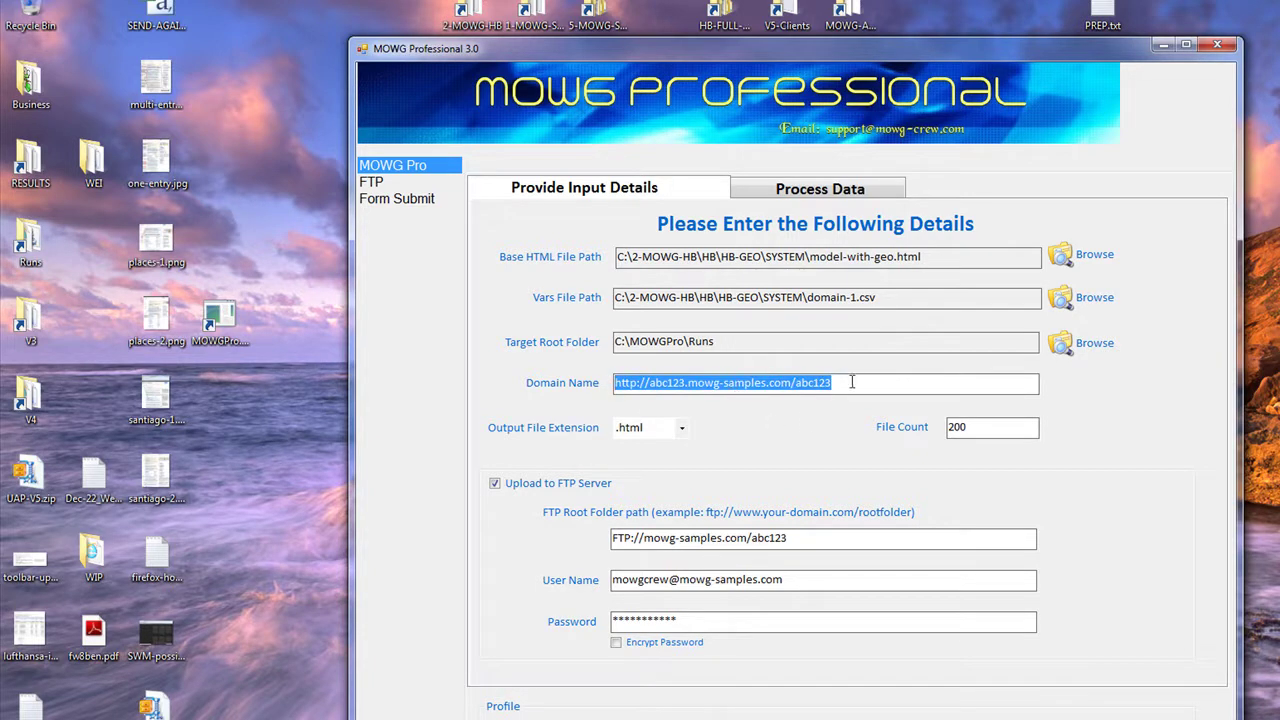
drag(852, 382, 794, 385)
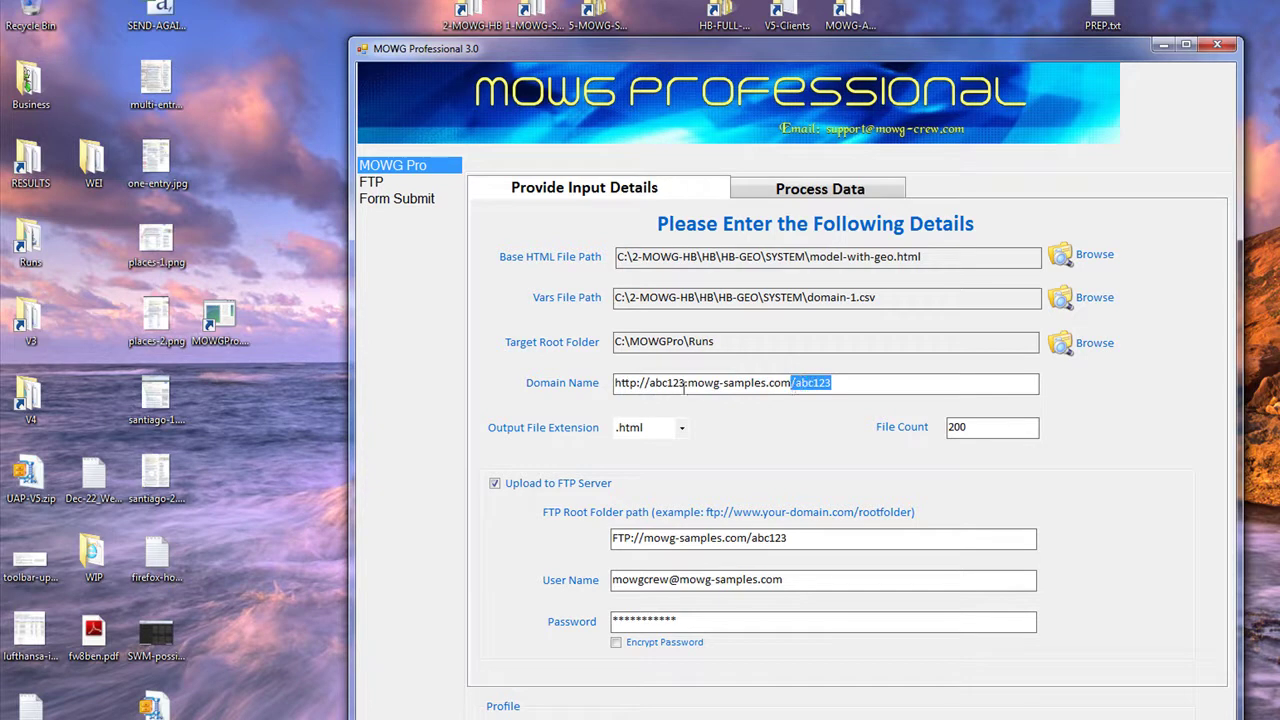
drag(685, 382, 648, 383)
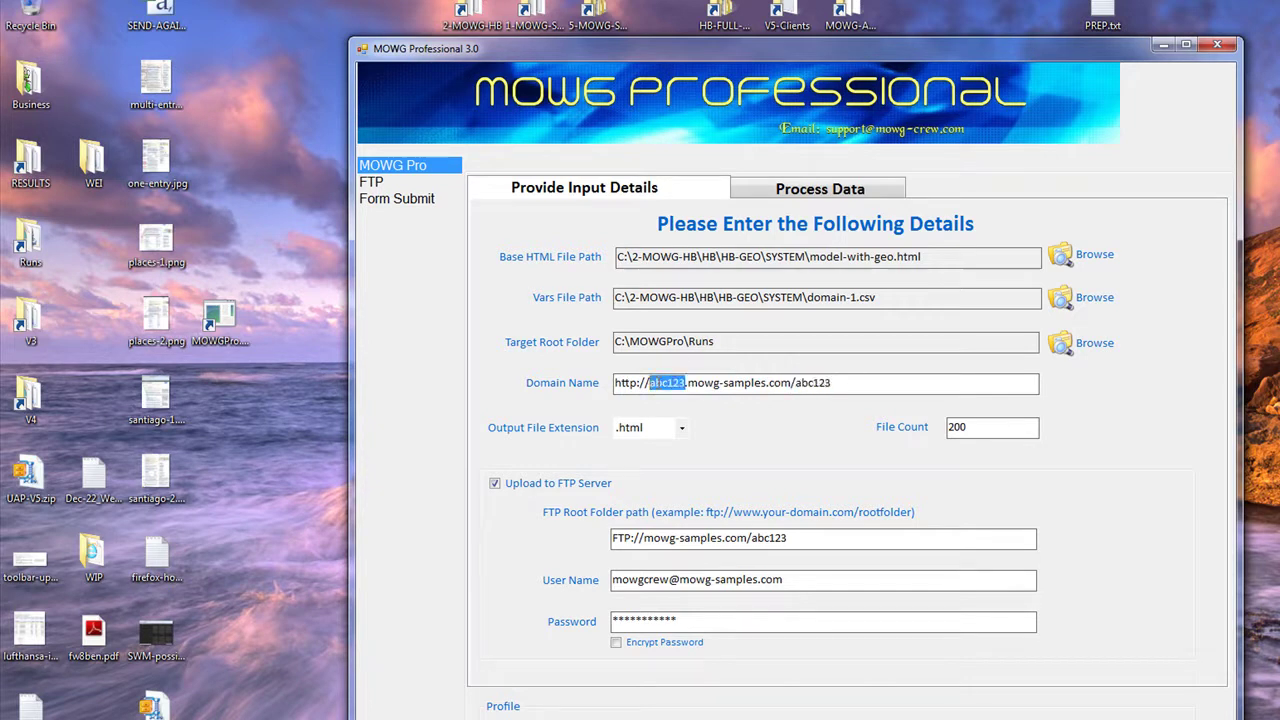
click(840, 383)
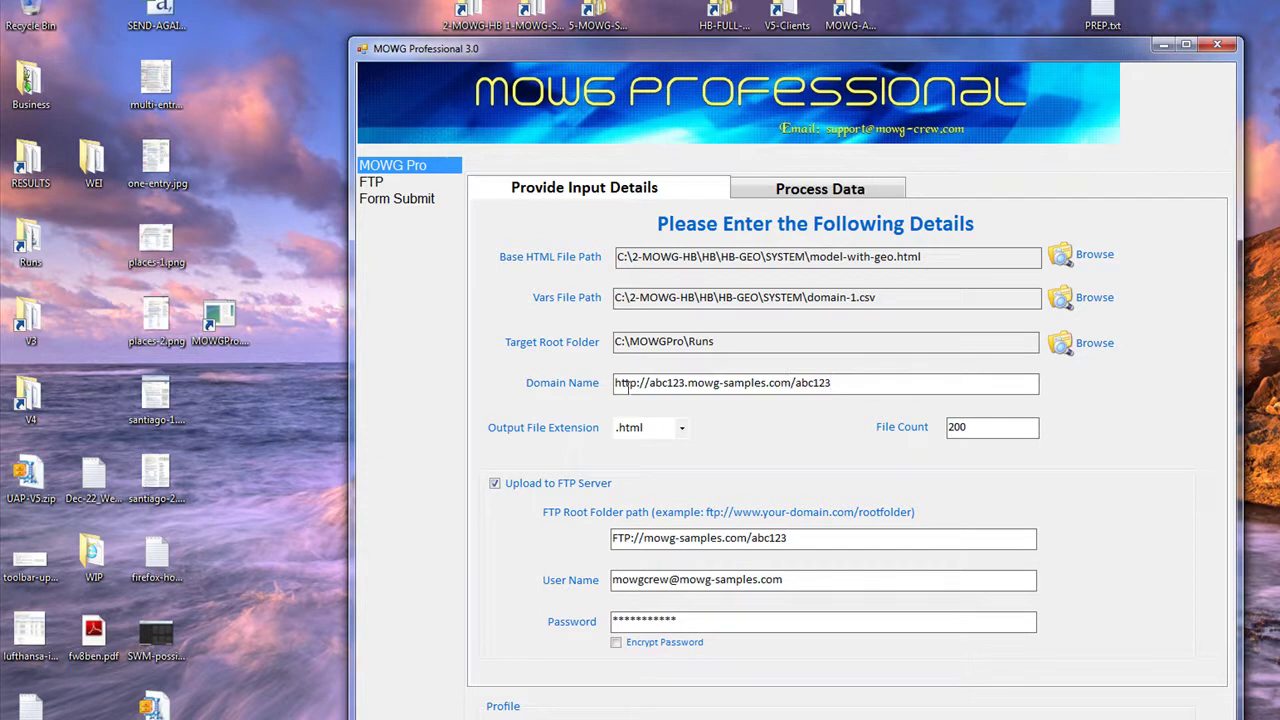
click(973, 715)
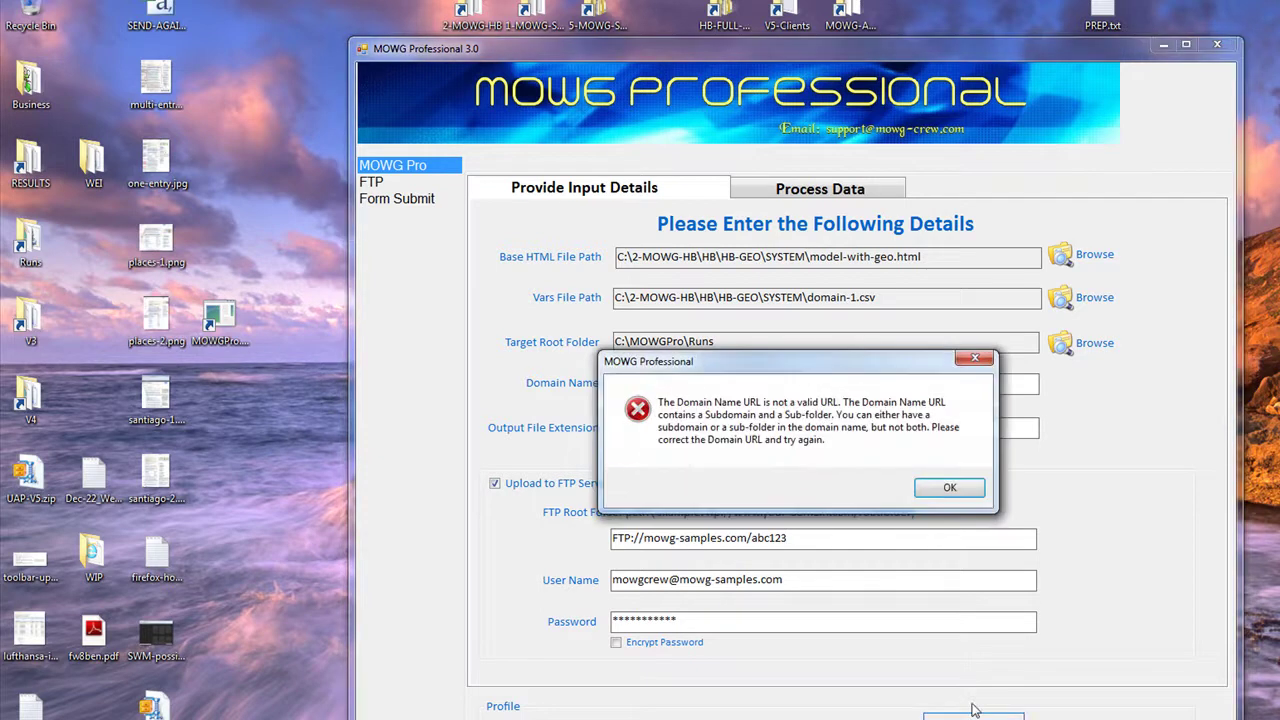
drag(756, 364, 742, 422)
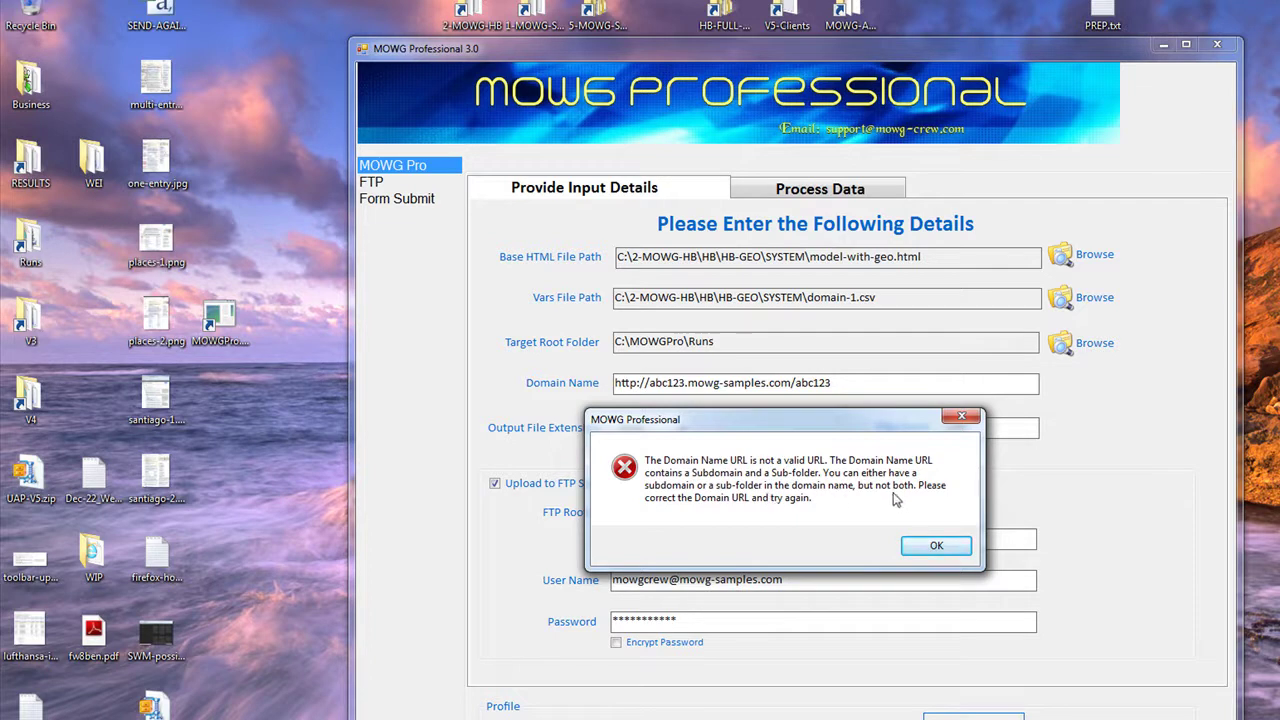
click(937, 546)
click(847, 375)
key(ctrl+shift+Left)
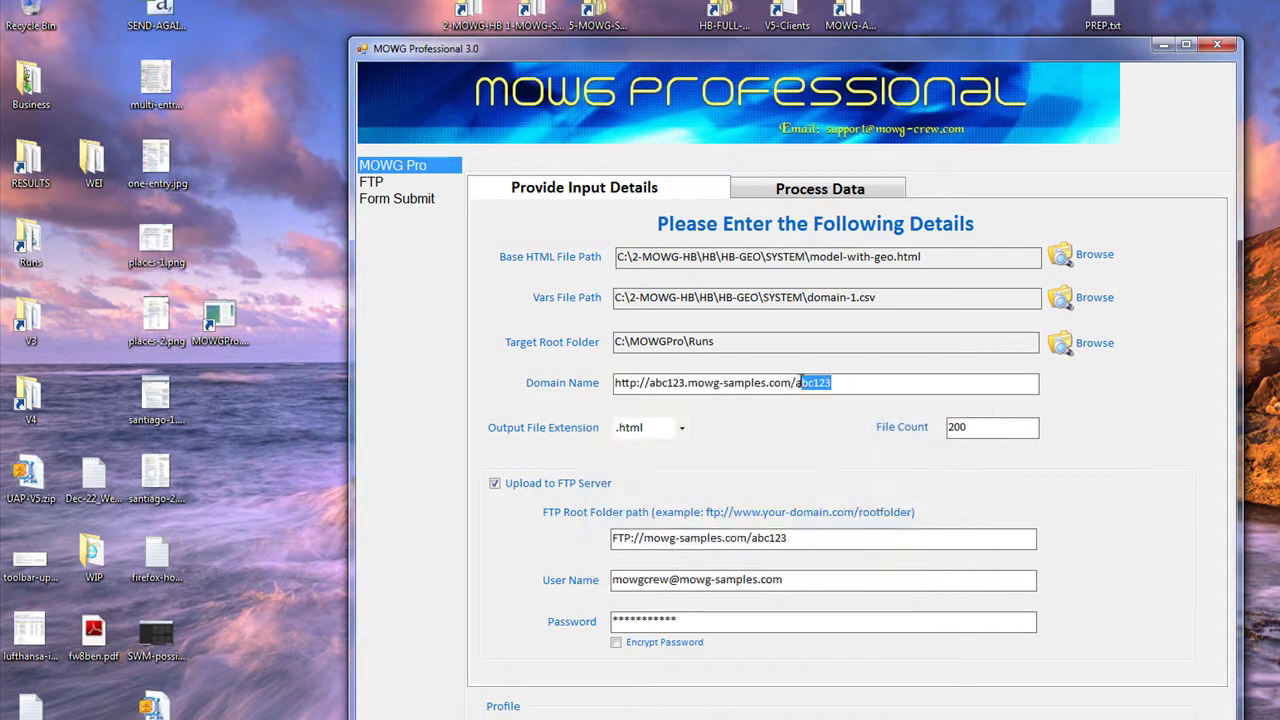
key(shift+Left)
key(Delete)
drag(687, 384, 649, 384)
text(www)
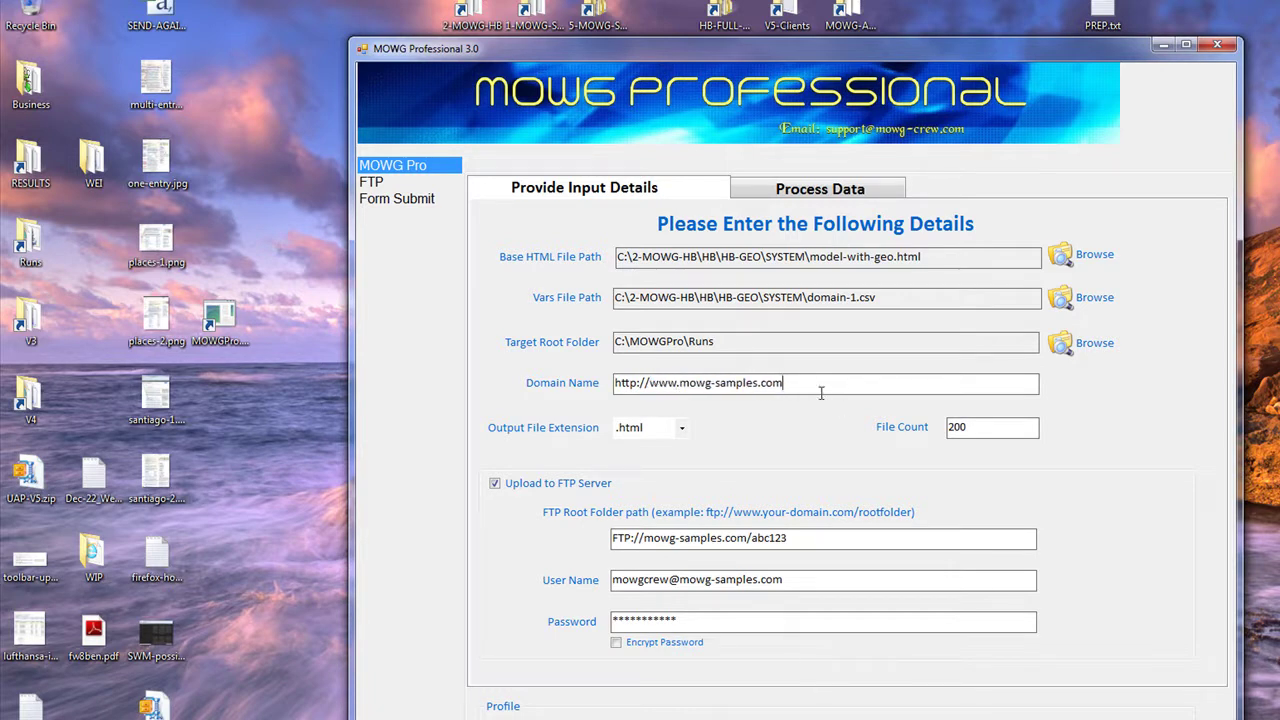
text(/abc123)
Replace the www subdomain, trim the domain ending, resubmit, and dismiss the repeated invalid-URL error.
click(820, 188)
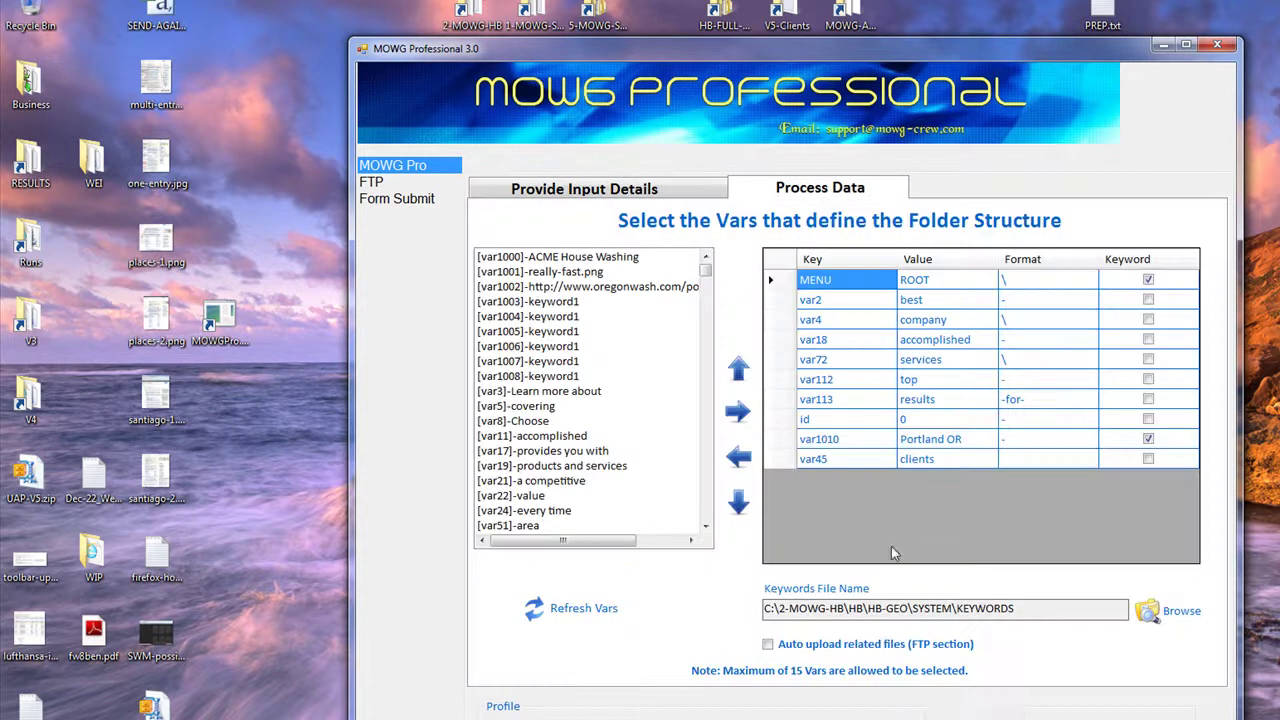
key(ctrl+Tab)
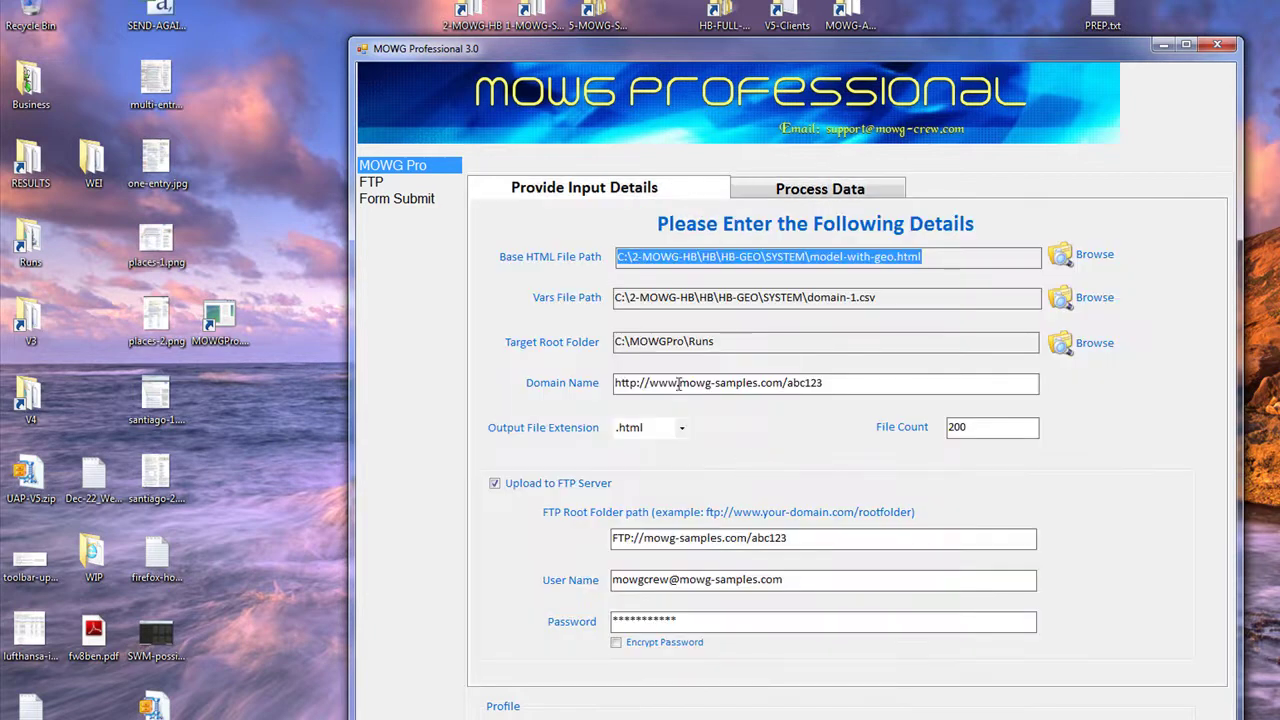
drag(678, 383, 650, 385)
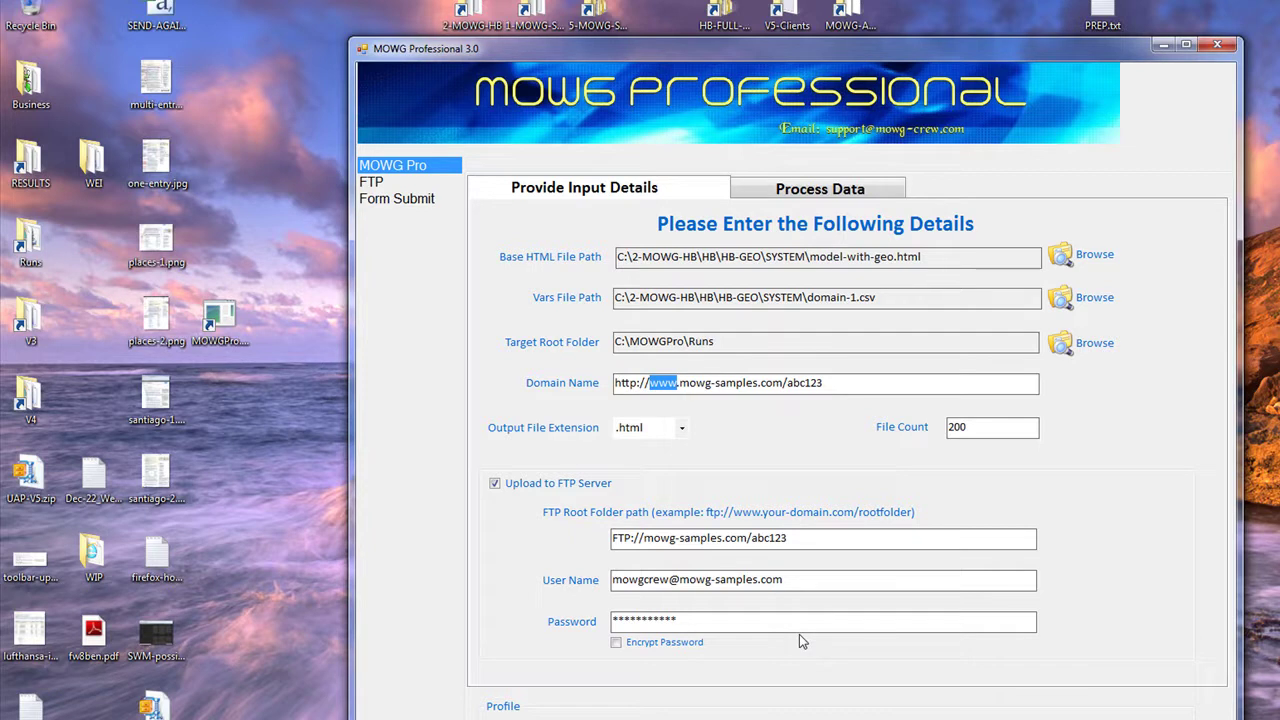
text(f)
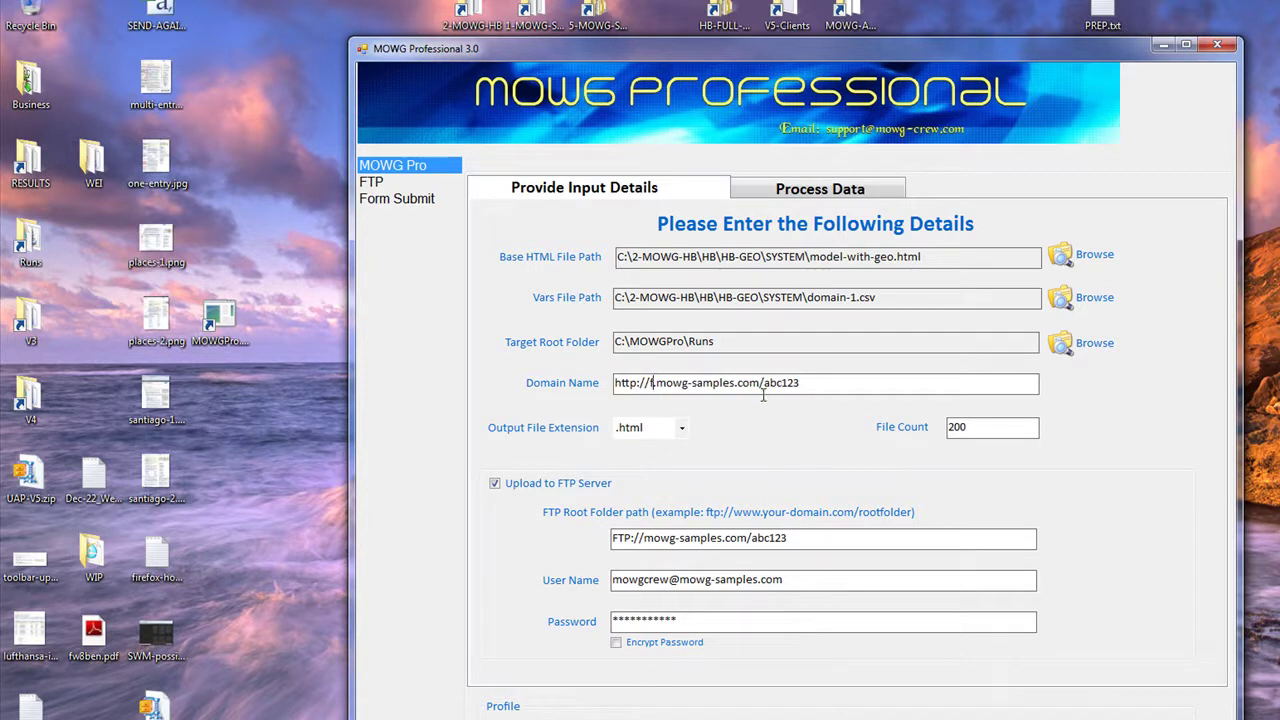
drag(768, 385, 802, 386)
key(BackSpace)
click(973, 715)
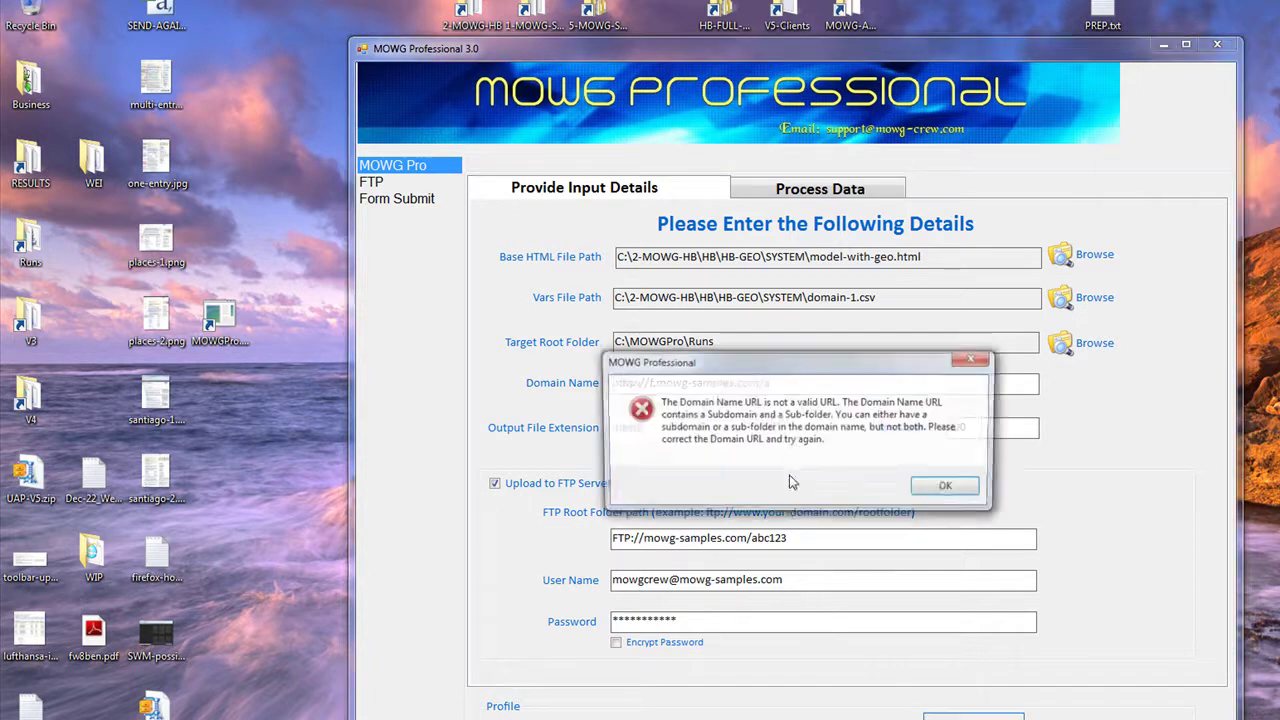
click(951, 489)
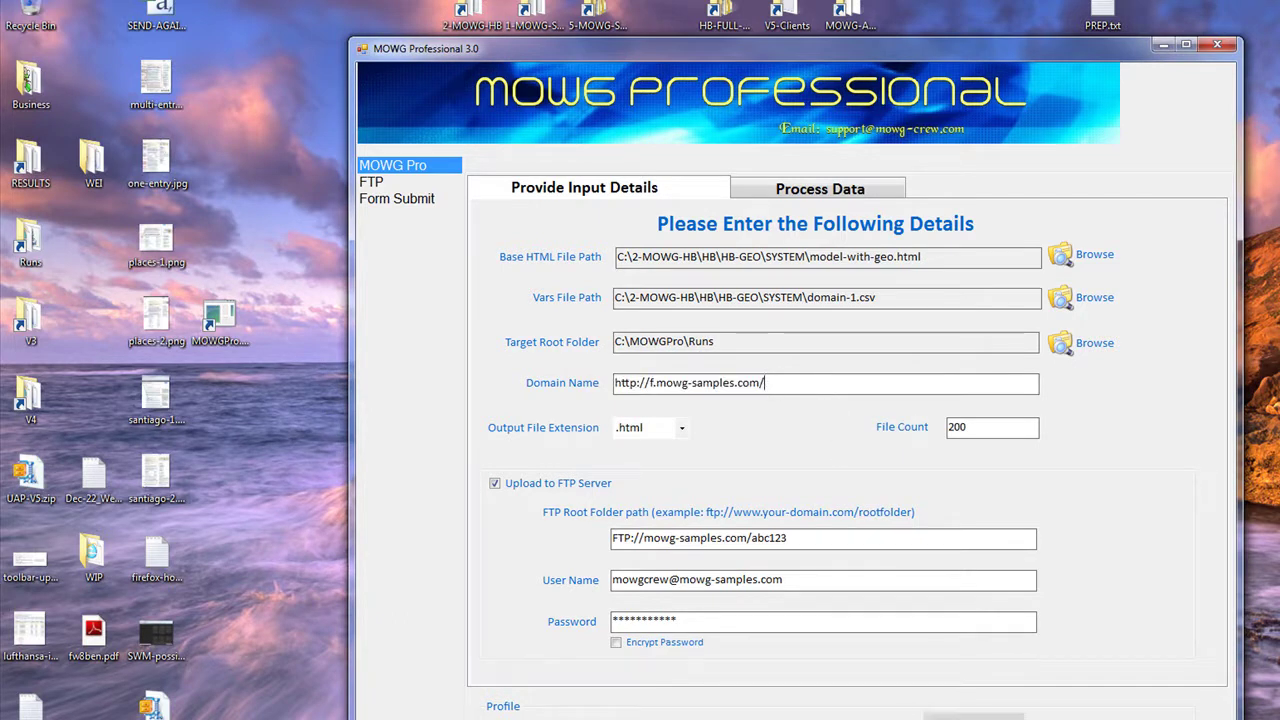
click(973, 715)
click(973, 715)
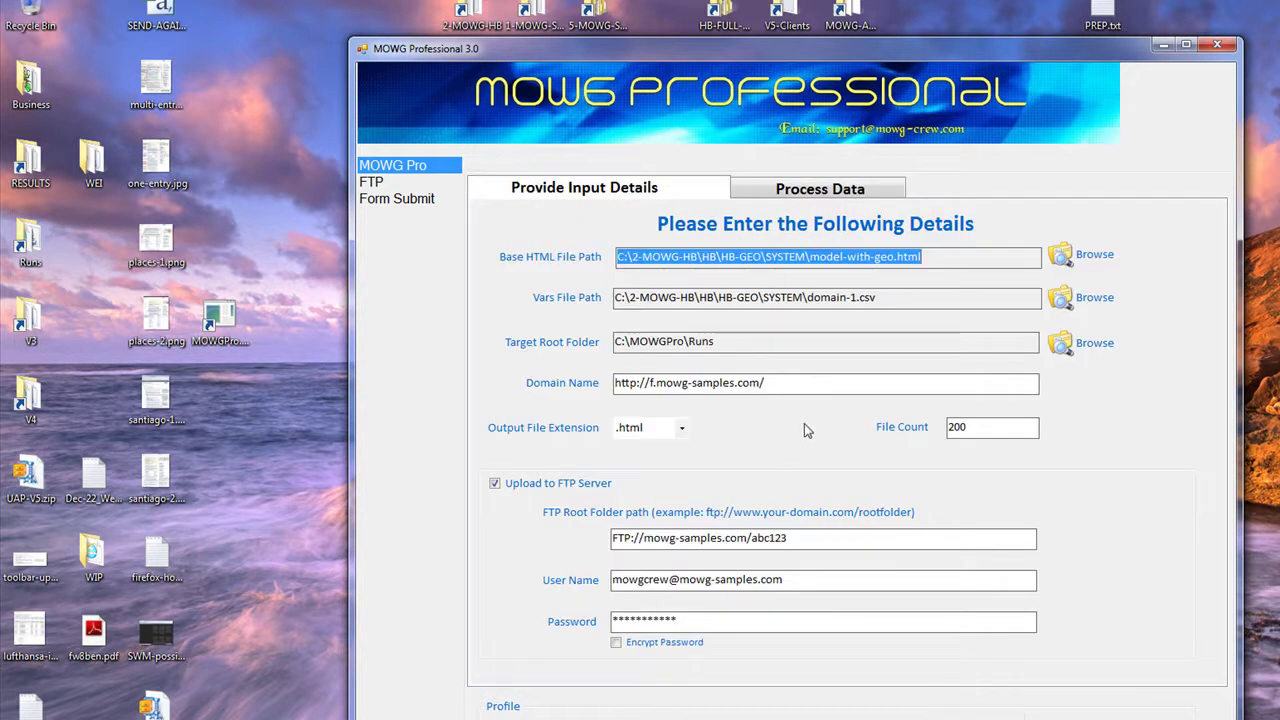
click(794, 384)
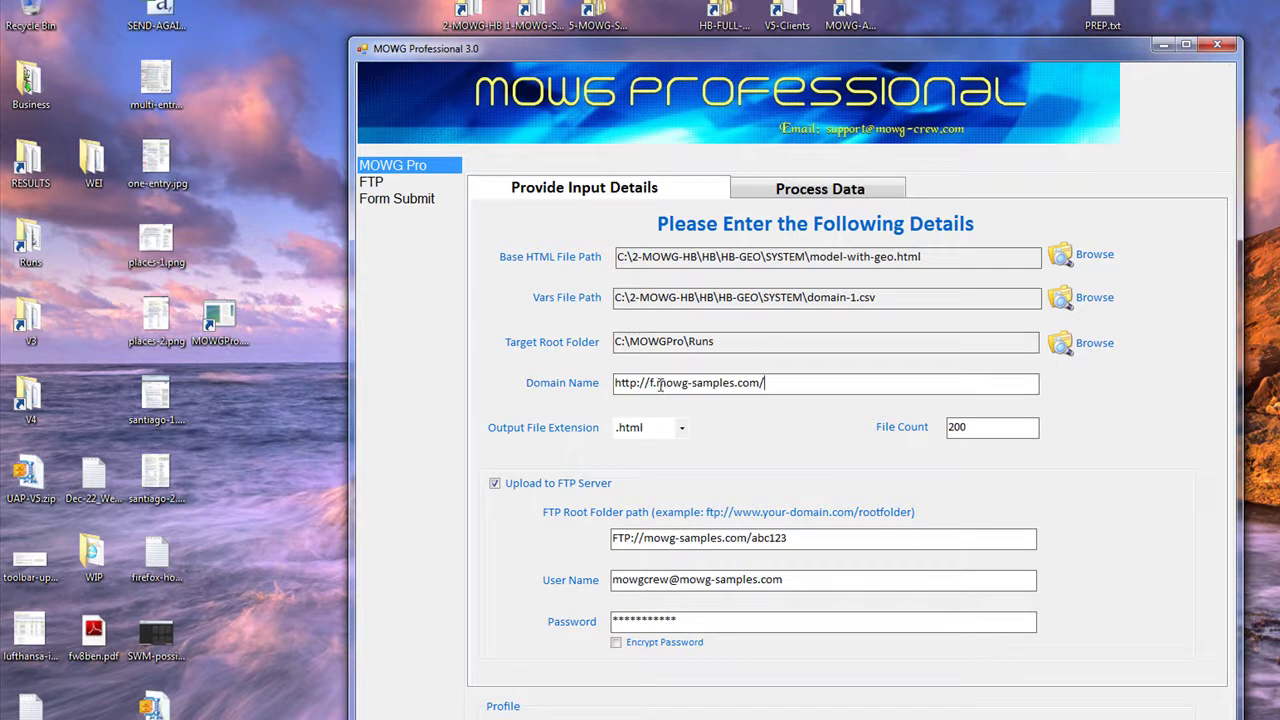
drag(659, 383, 649, 383)
key(Delete)
key(End)
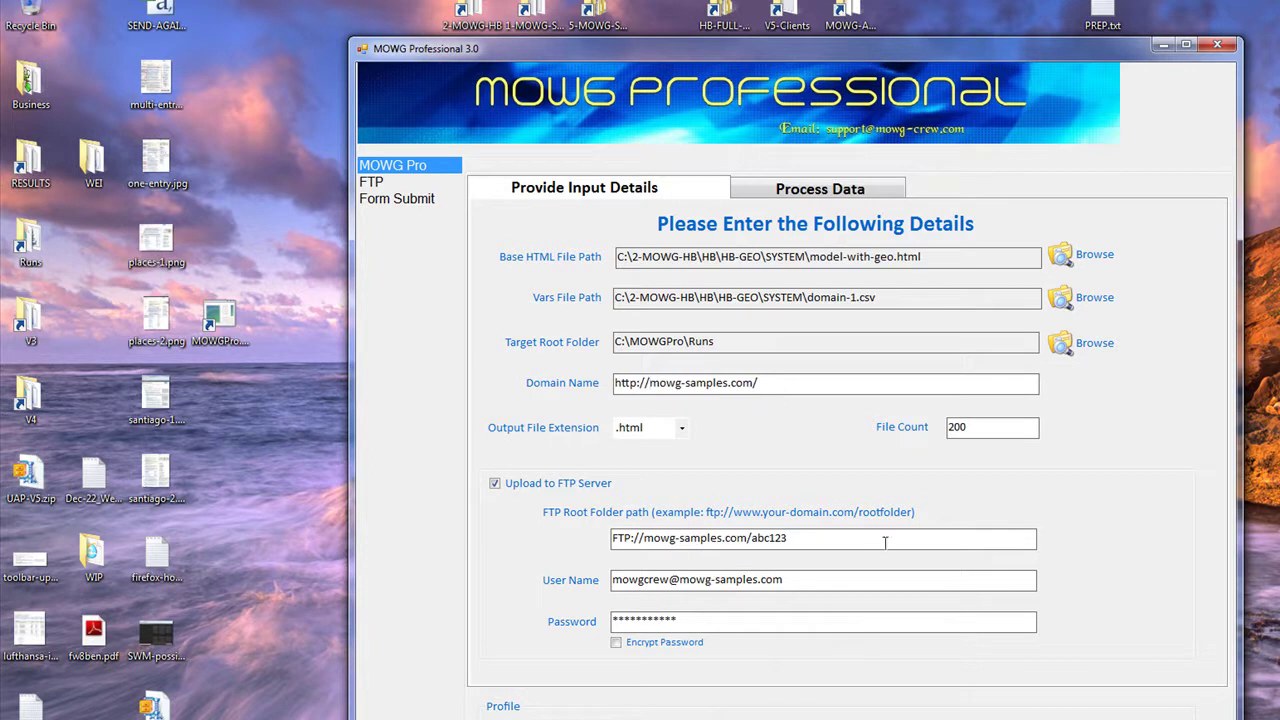
text(123)
click(494, 483)
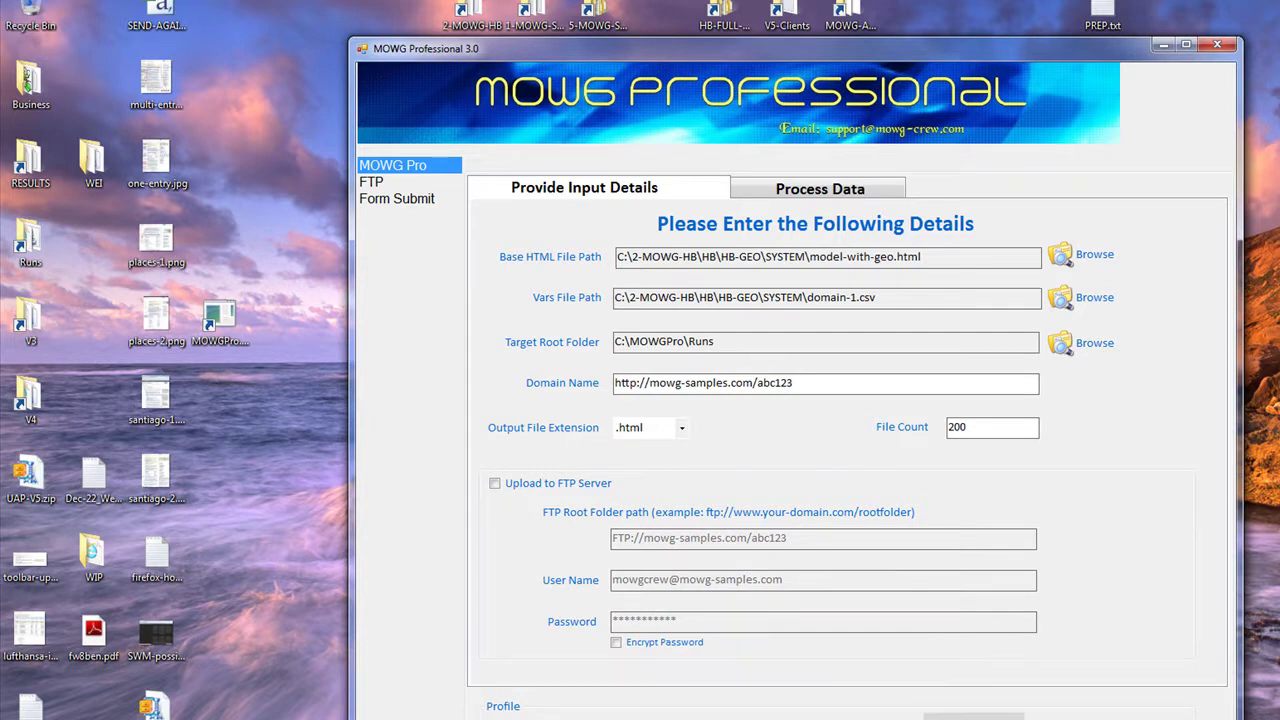
click(972, 715)
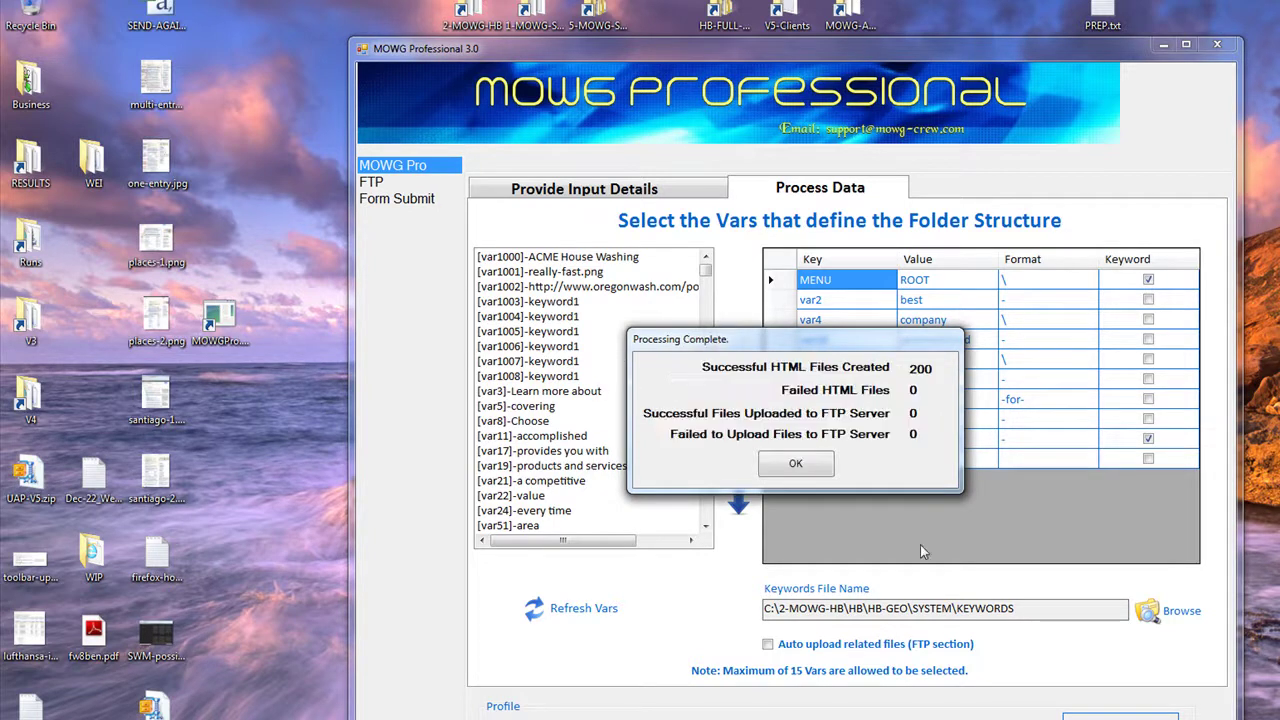
Close the Processing Complete summary for the 200 HTML files and open the desktop Runs folder.
click(793, 468)
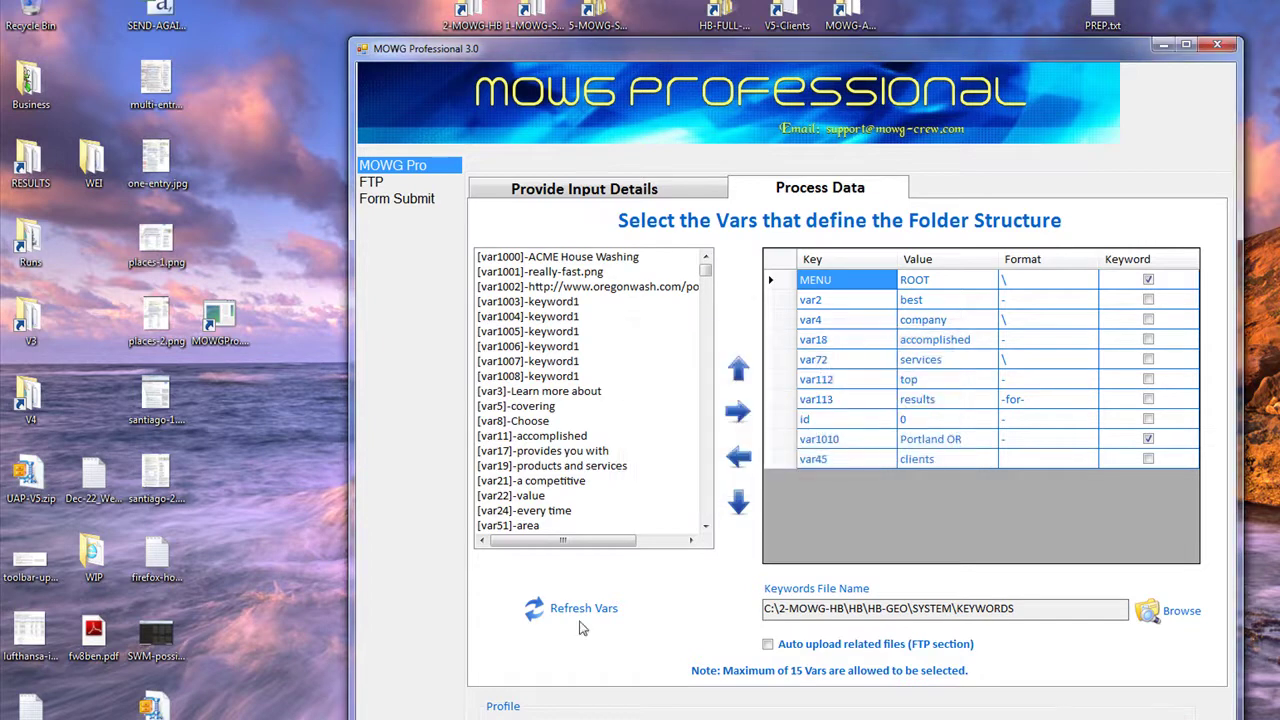
double_click(30, 245)
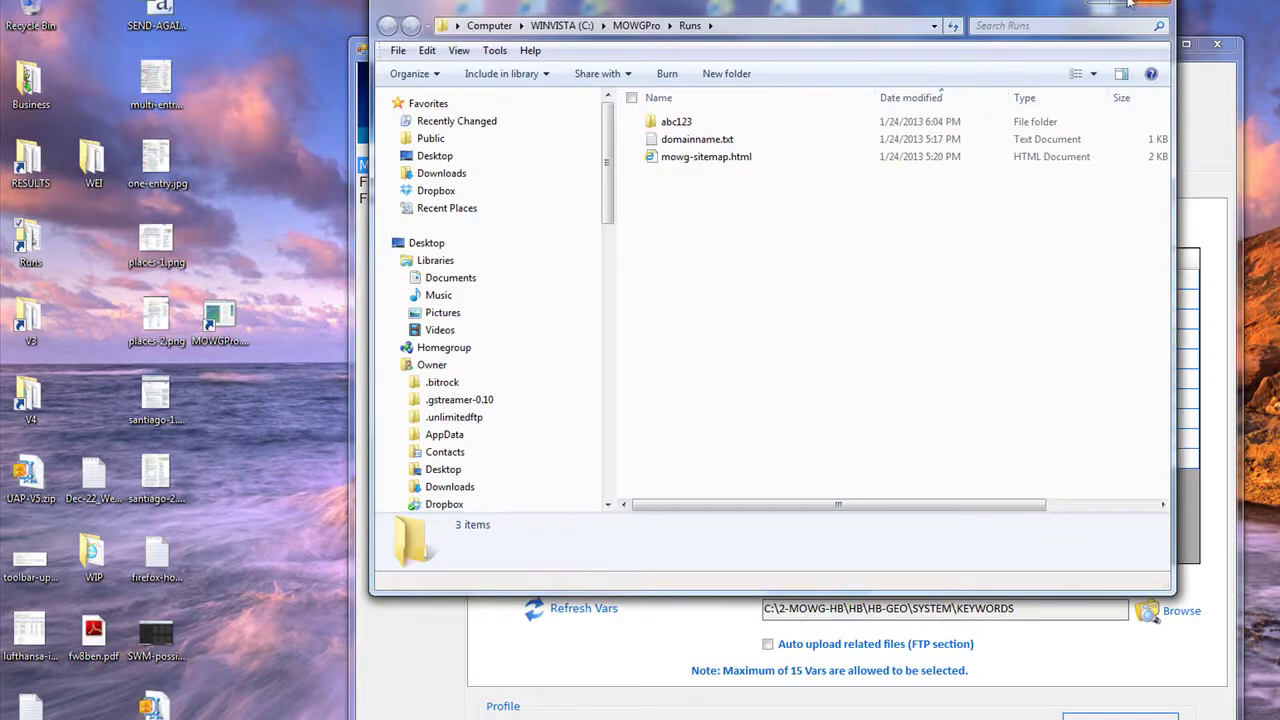
Delete domainname.txt and mowg-sitemap.html from the maximized Runs folder, then open abc123.
click(1117, 8)
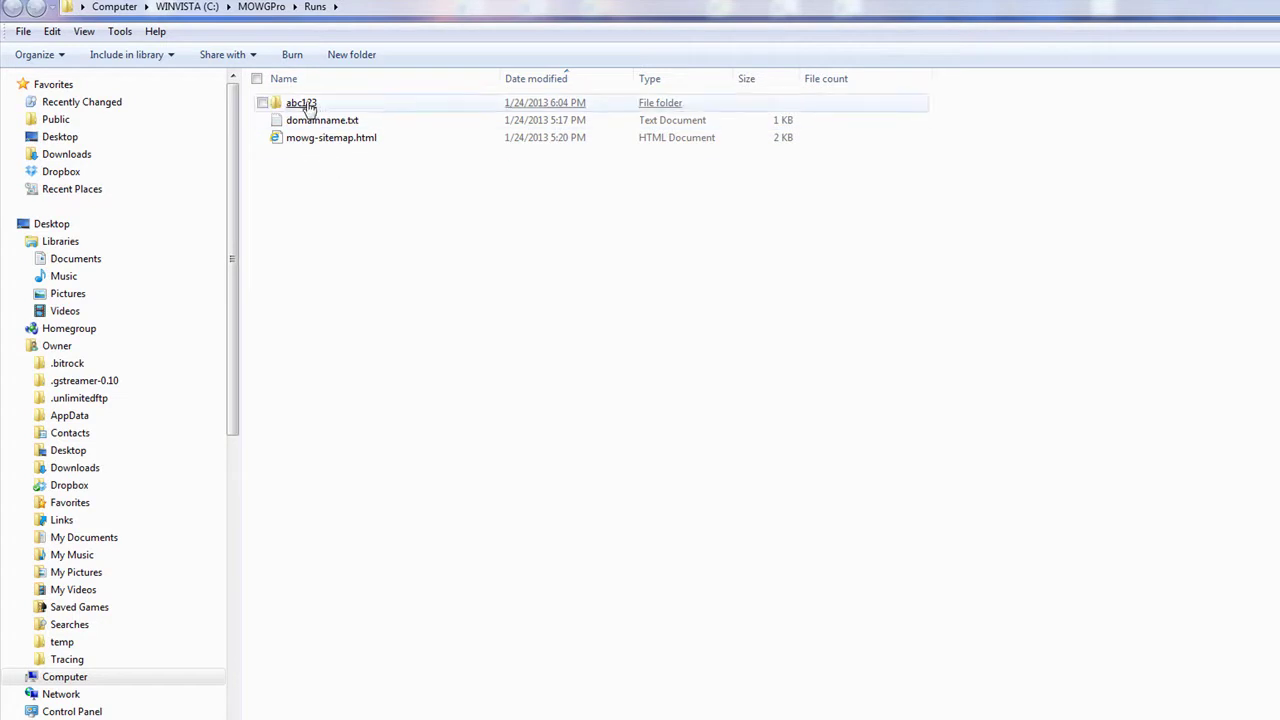
drag(311, 172, 314, 120)
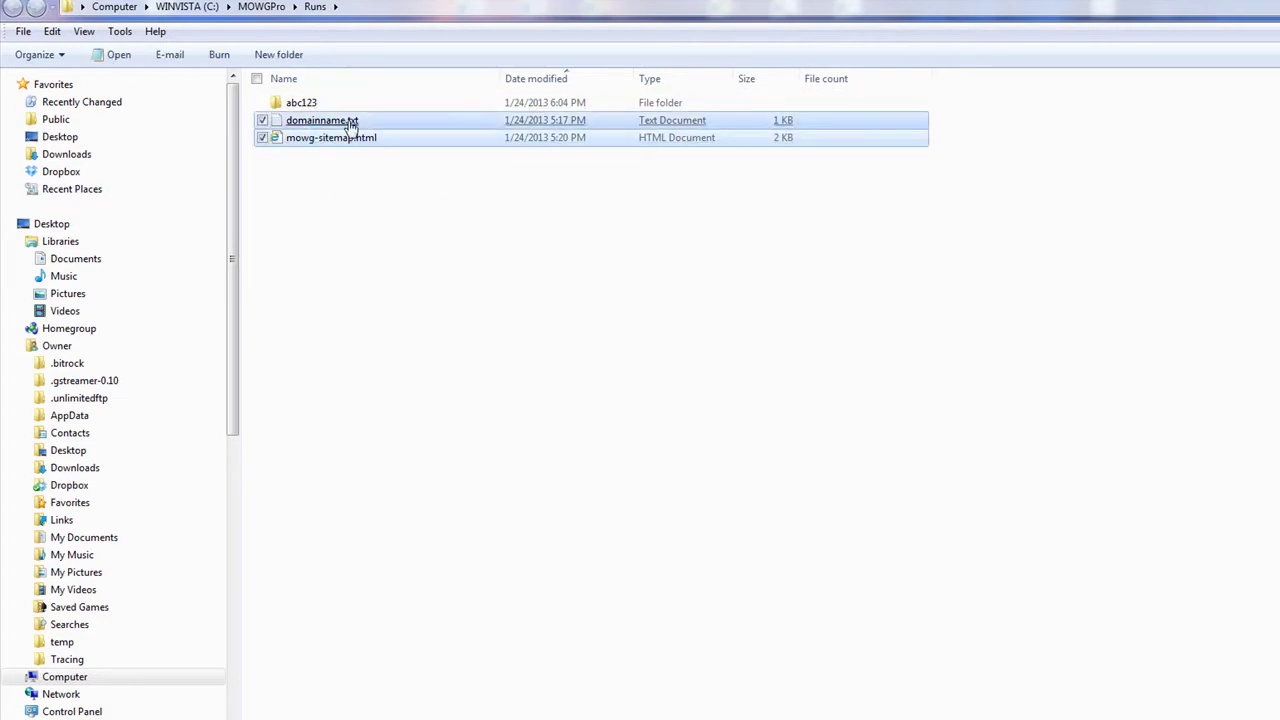
right_click(349, 123)
click(441, 331)
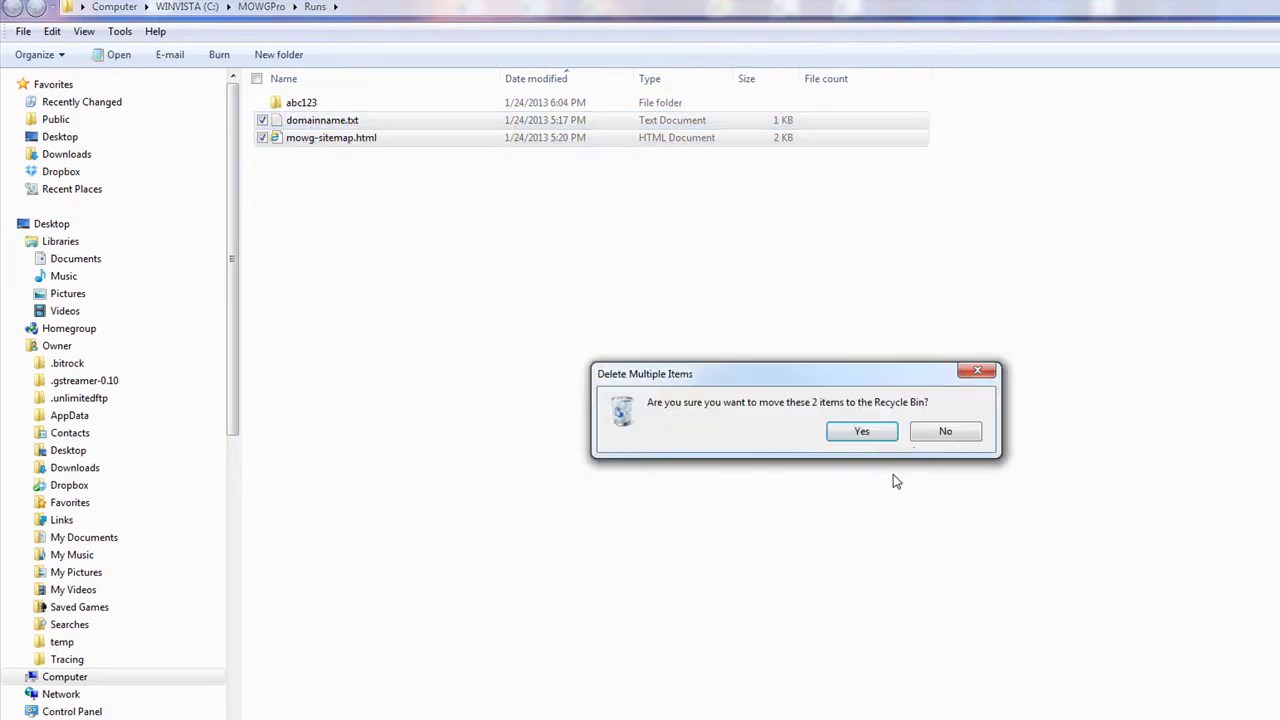
click(858, 429)
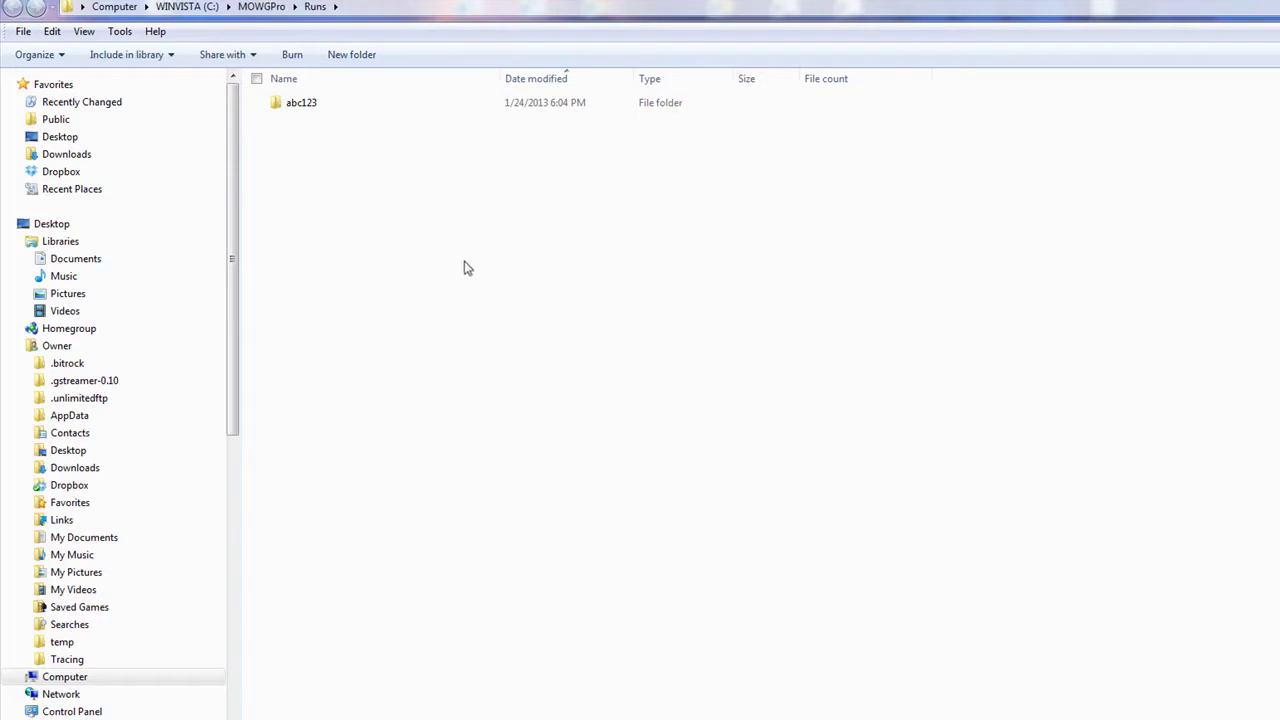
click(306, 109)
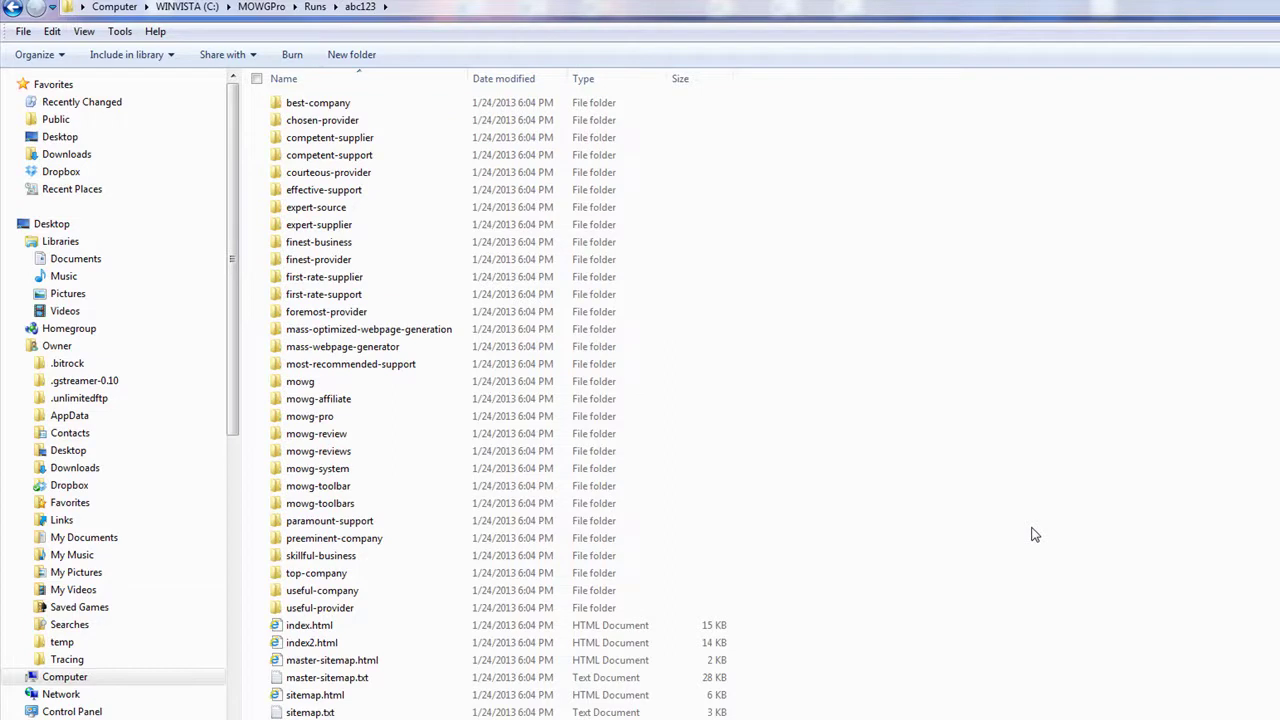
Open master-sitemap.html from abc123 in Internet Explorer, showing eleven sitemap.html links.
double_click(330, 661)
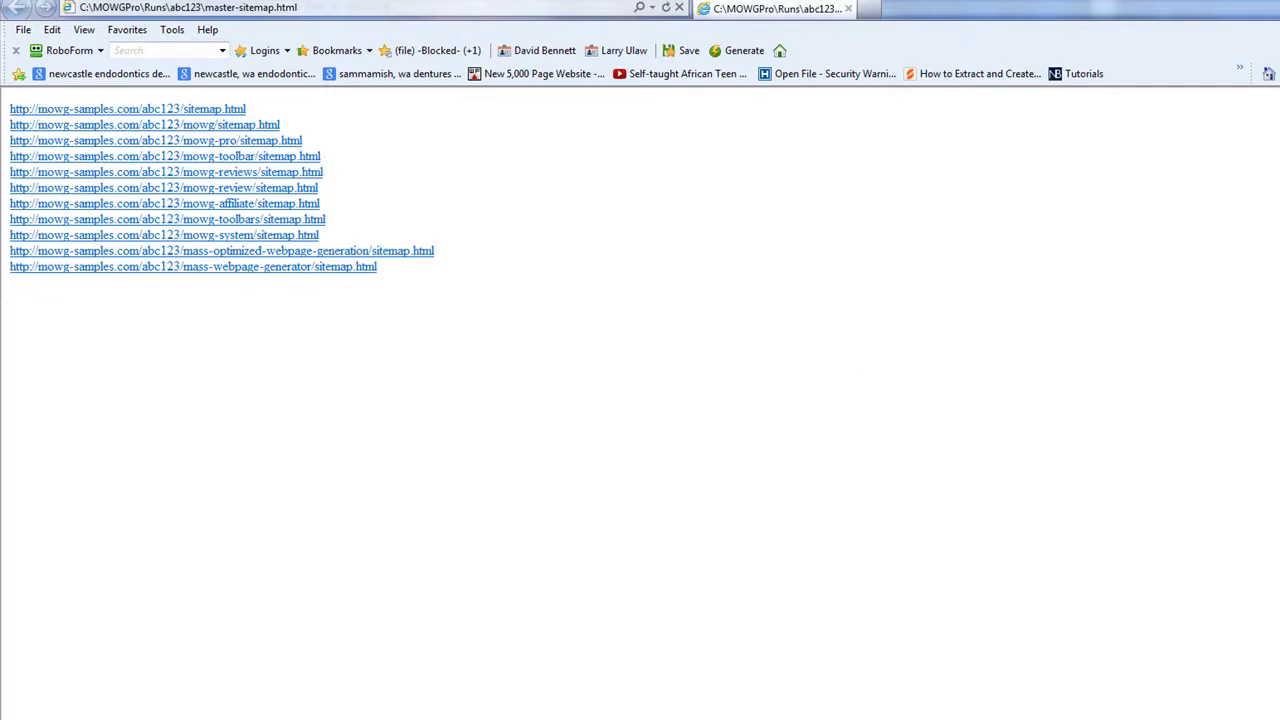
Highlight the sitemap link list, then switch back to the abc123 folder in Windows Explorer.
drag(423, 286, 14, 120)
click(1005, 402)
key(alt+Tab)
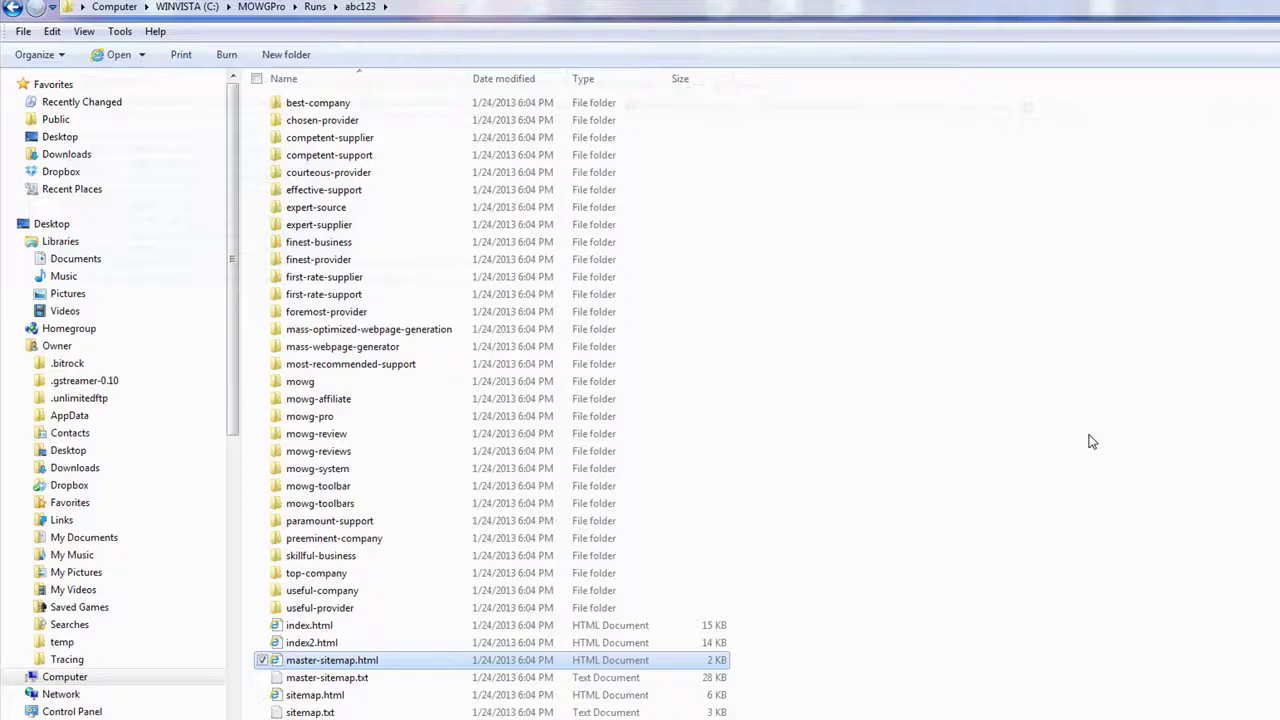
click(957, 417)
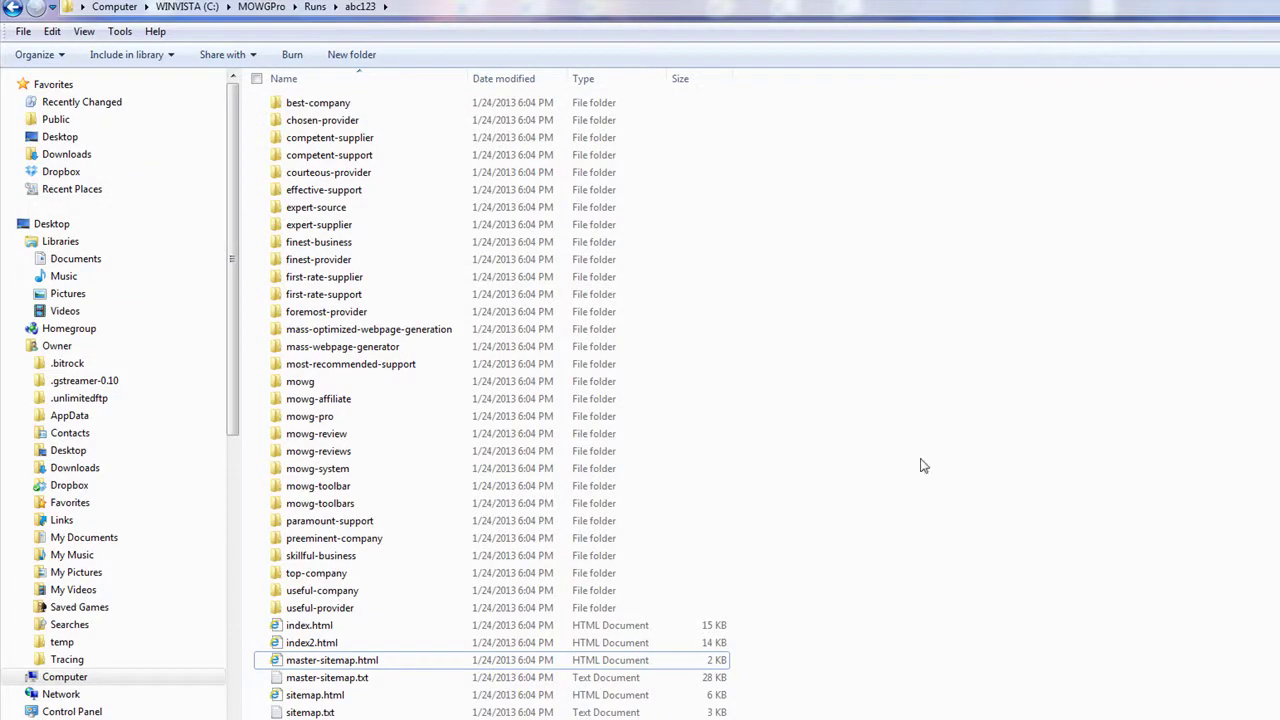
Open master-sitemap.txt in Notepad, reposition the window, and skim the generated URL list.
double_click(318, 678)
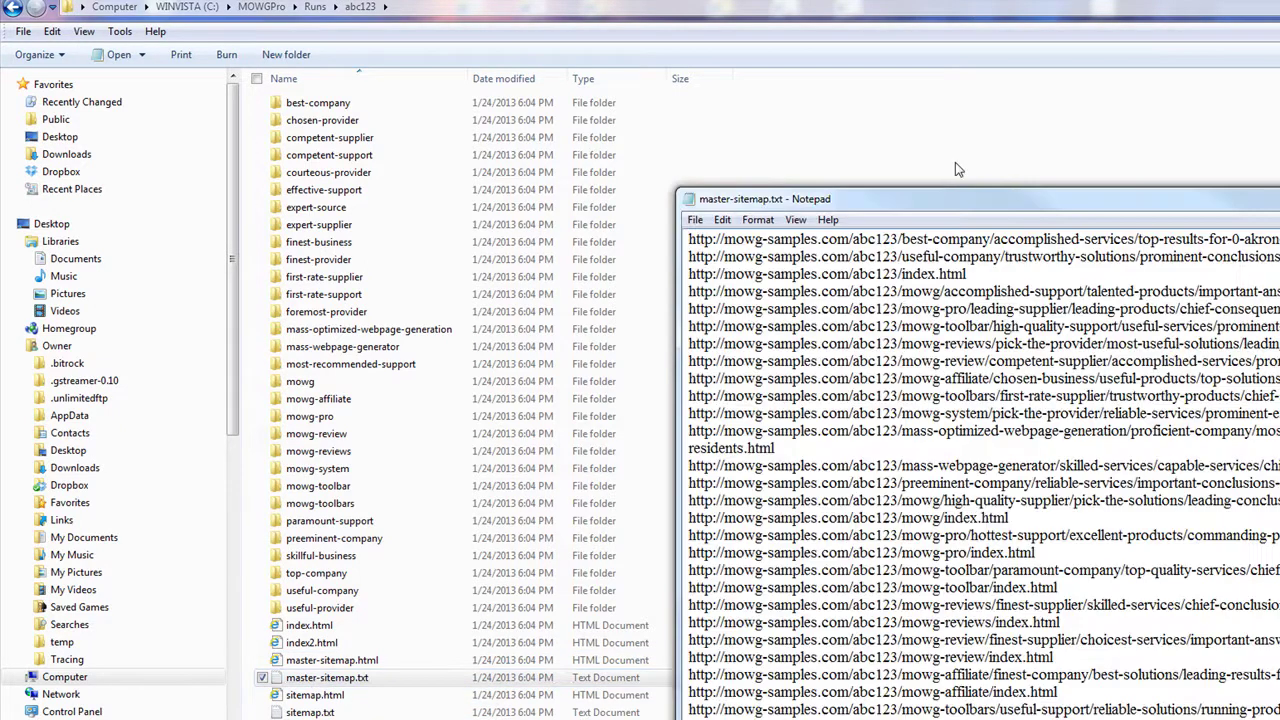
drag(976, 212, 562, 118)
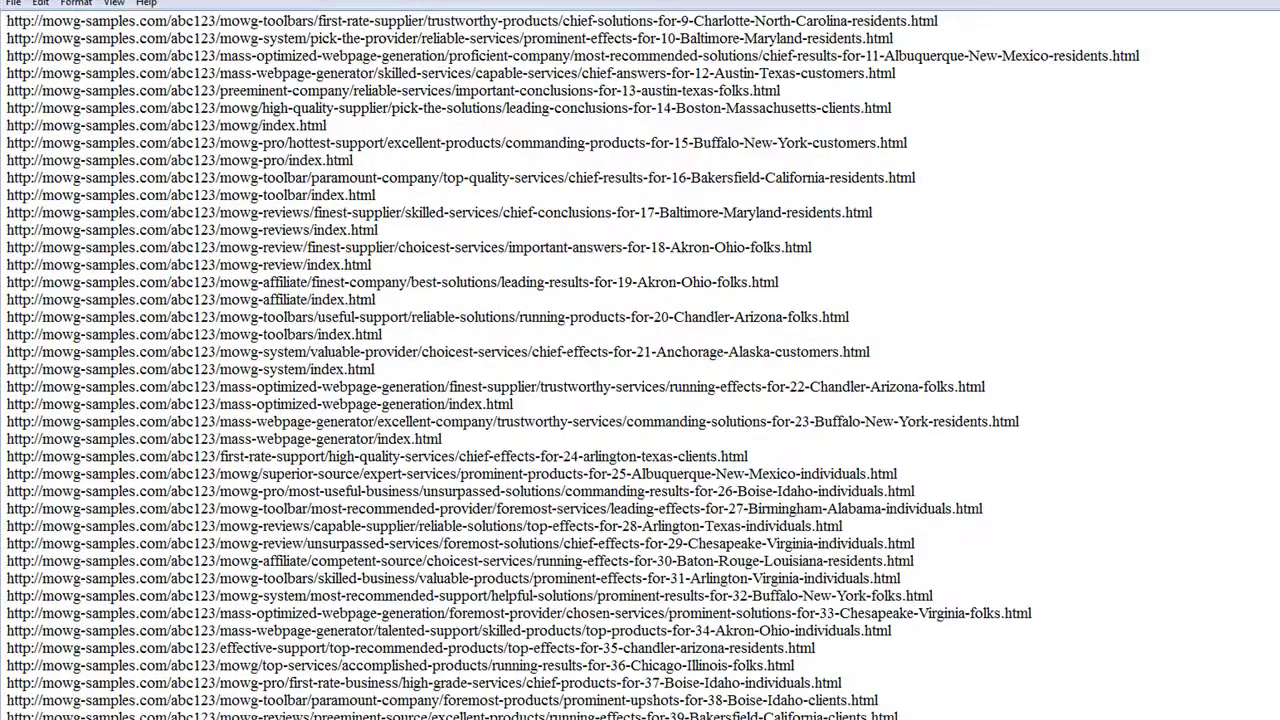
scroll(640, 360, down, 20)
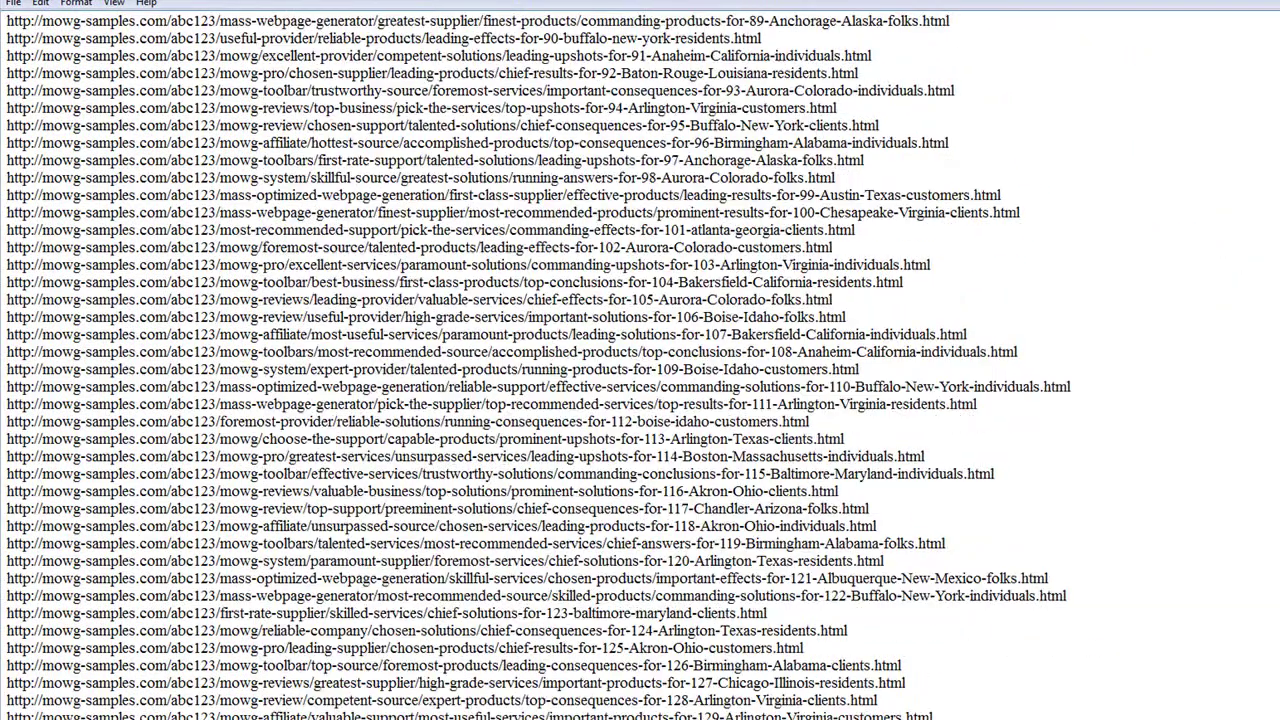
scroll(640, 360, down, 20)
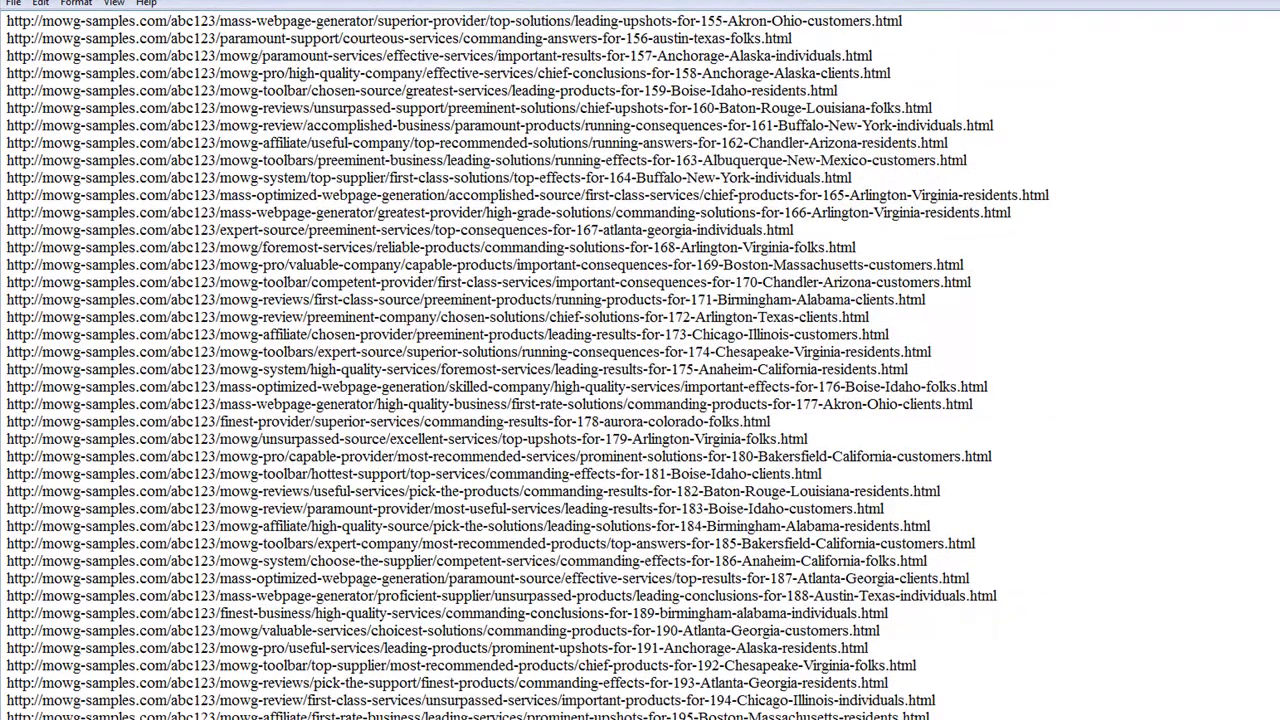
scroll(640, 360, up, 20)
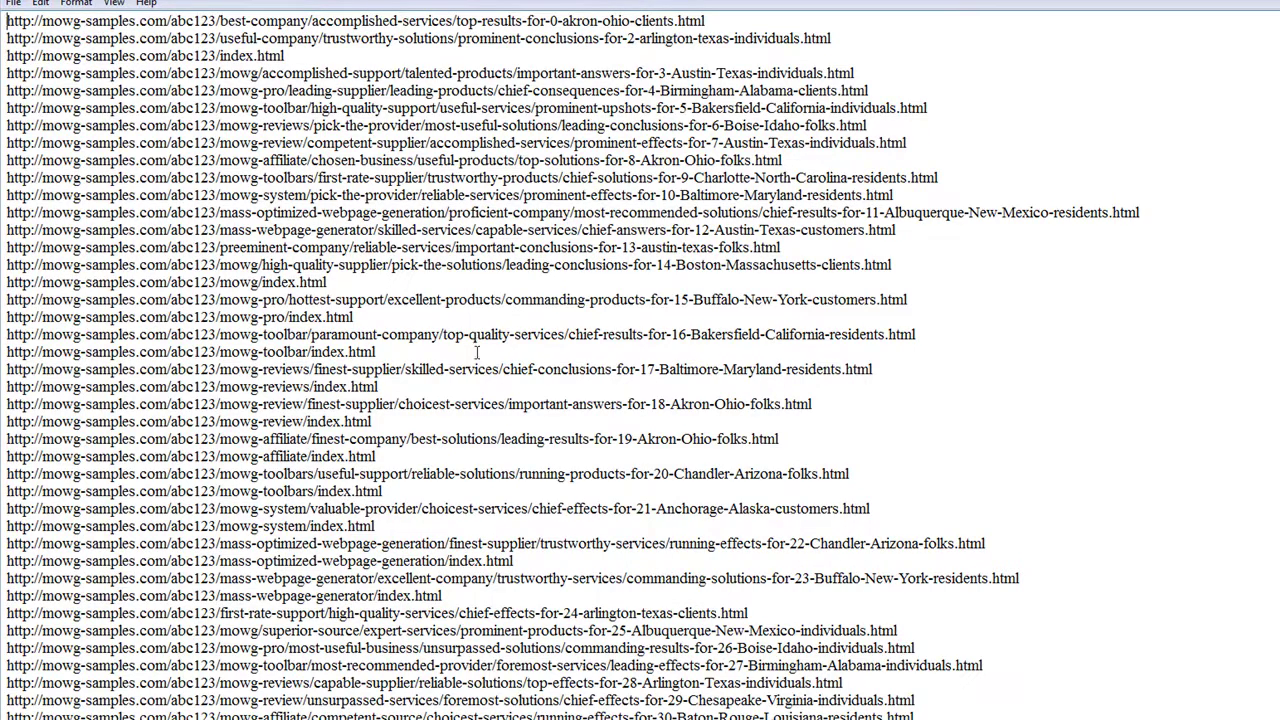
Select all the sitemap URLs in Notepad and copy them to the clipboard.
right_click(497, 240)
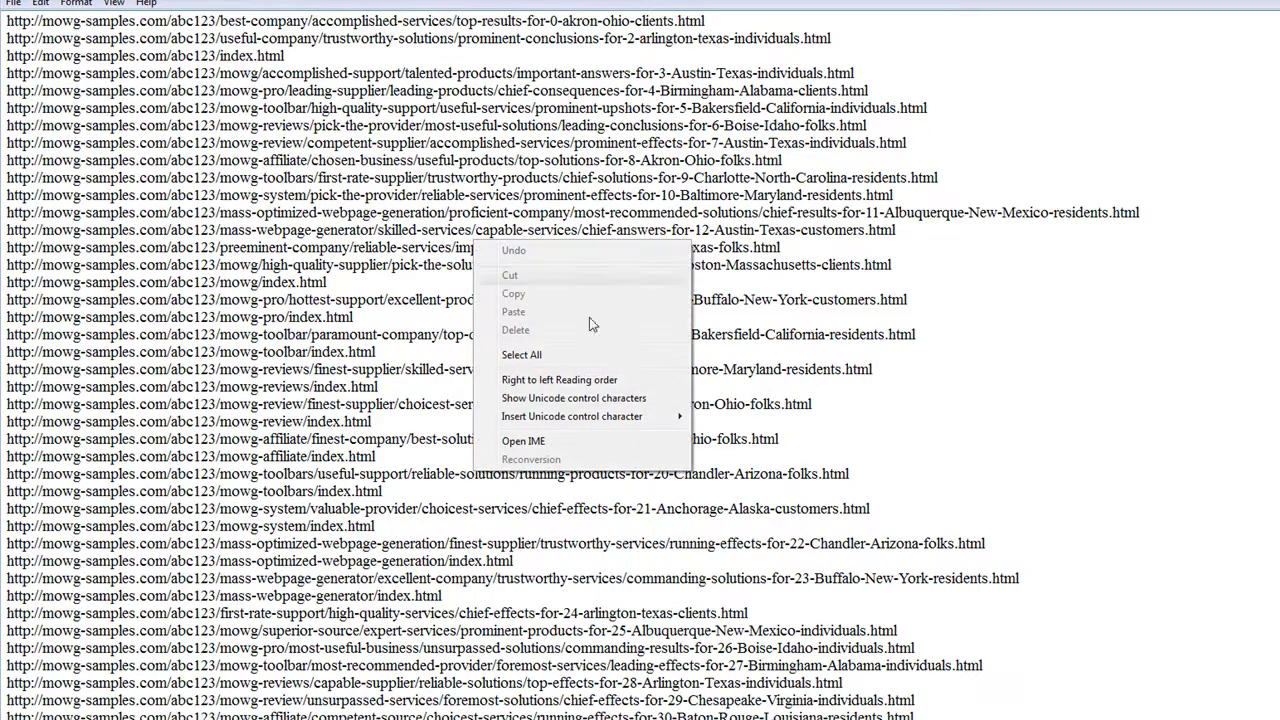
click(545, 354)
right_click(420, 230)
click(478, 281)
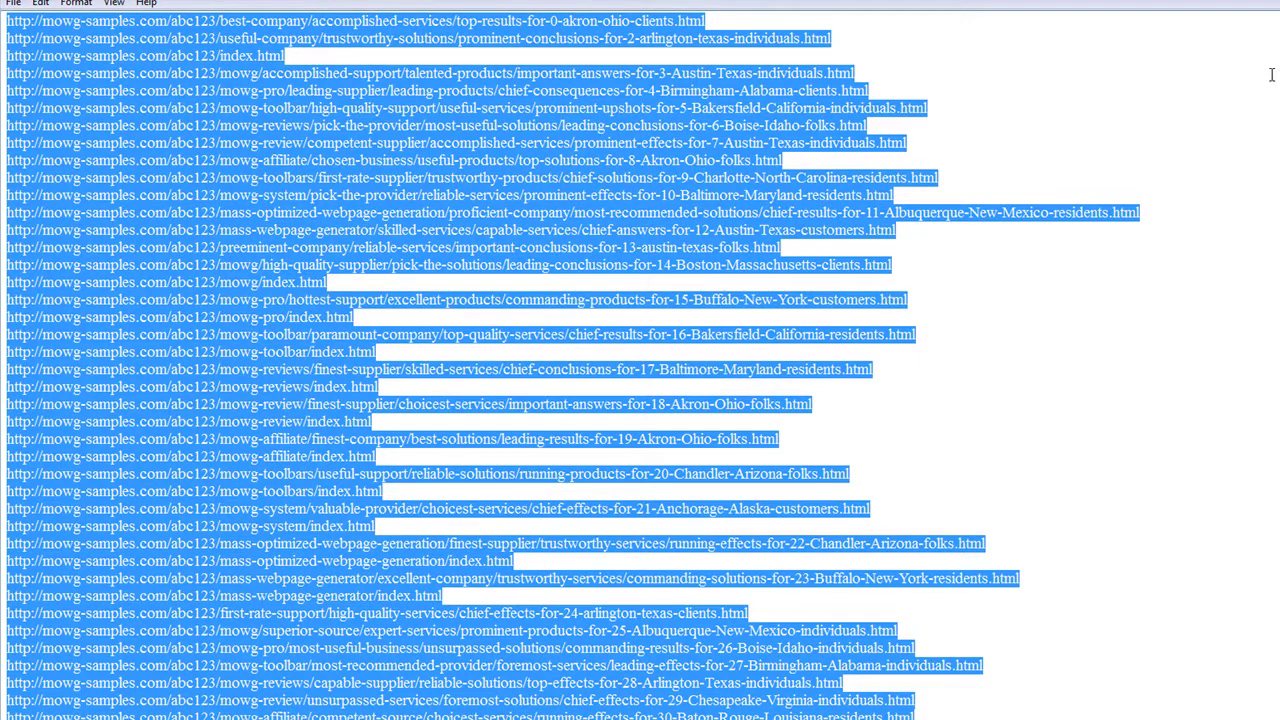
Check that the list ends with entries 181-200, ending at leading-consequences-for-200-akron-ohio-residents.html.
key(ctrl+Home)
scroll(640, 360, down, 20)
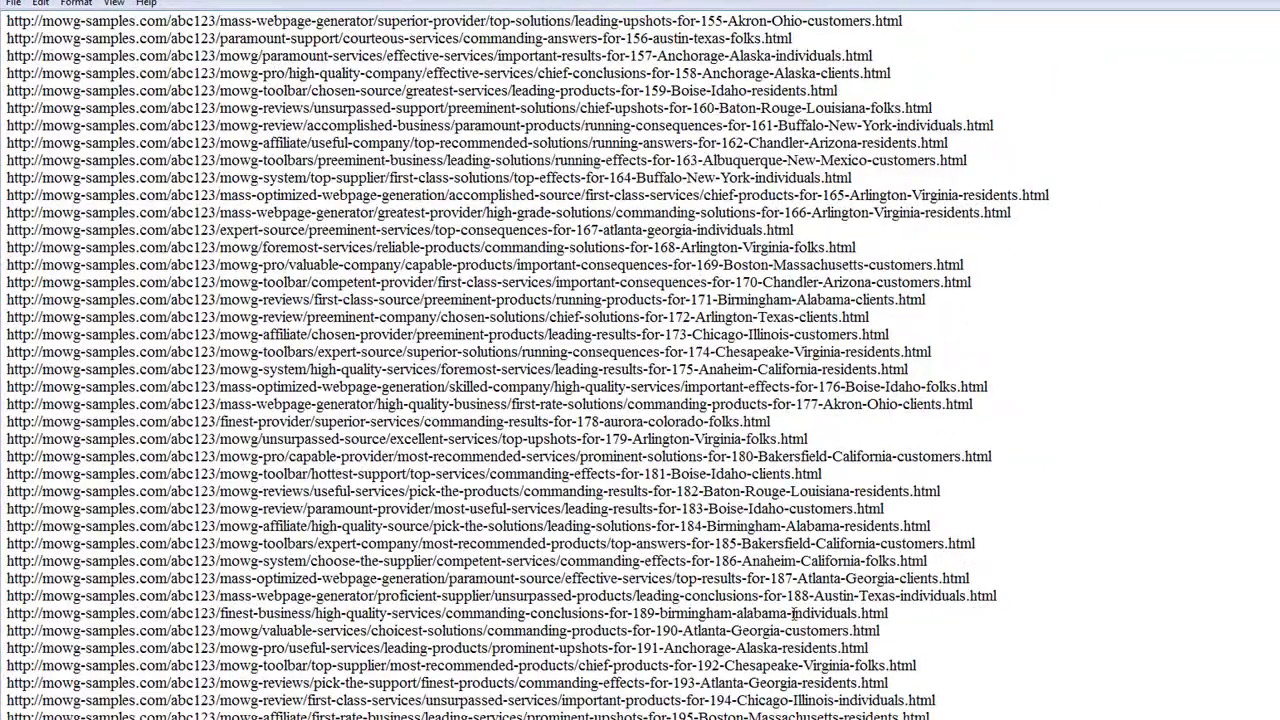
scroll(795, 613, down, 2)
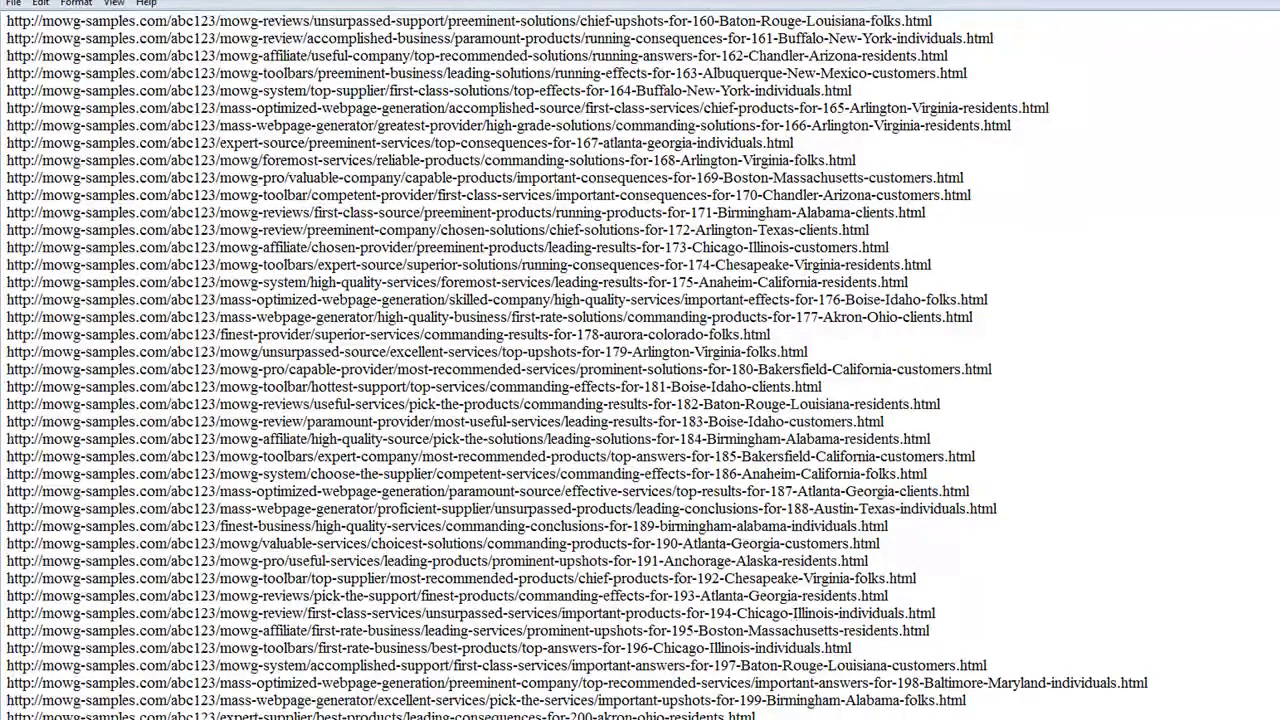
scroll(796, 614, down, 1)
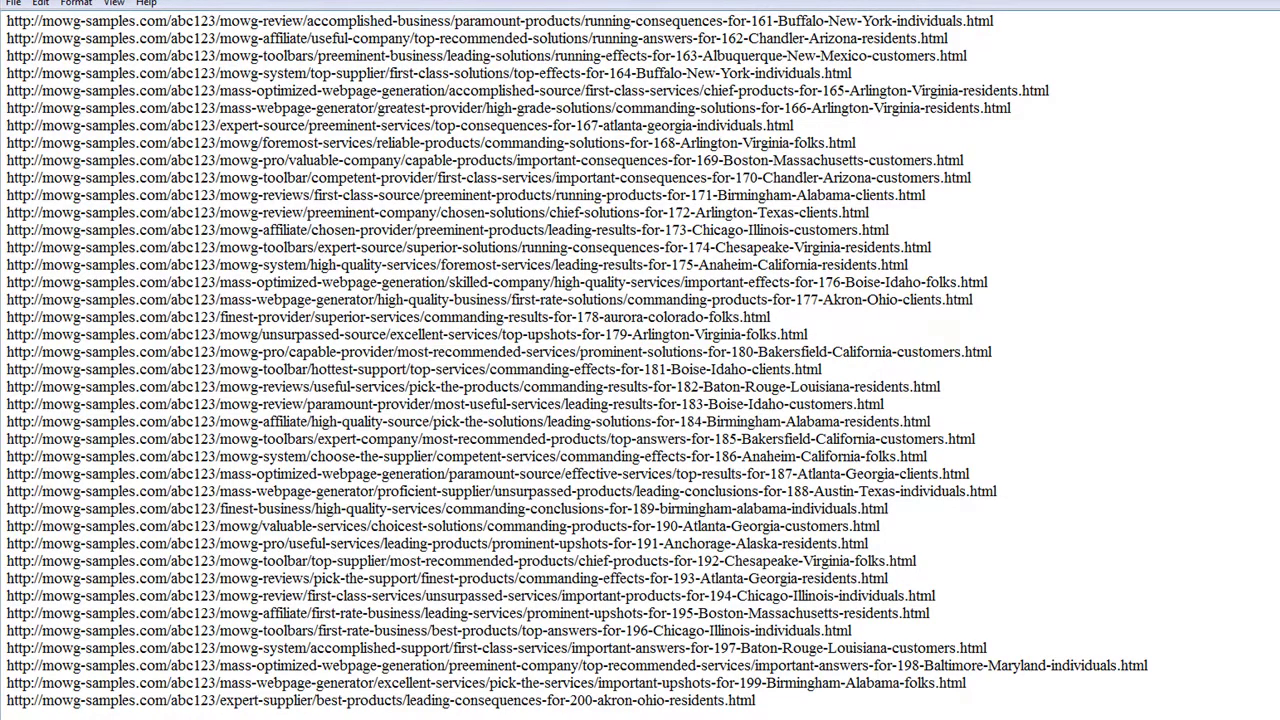
drag(766, 700, 360, 318)
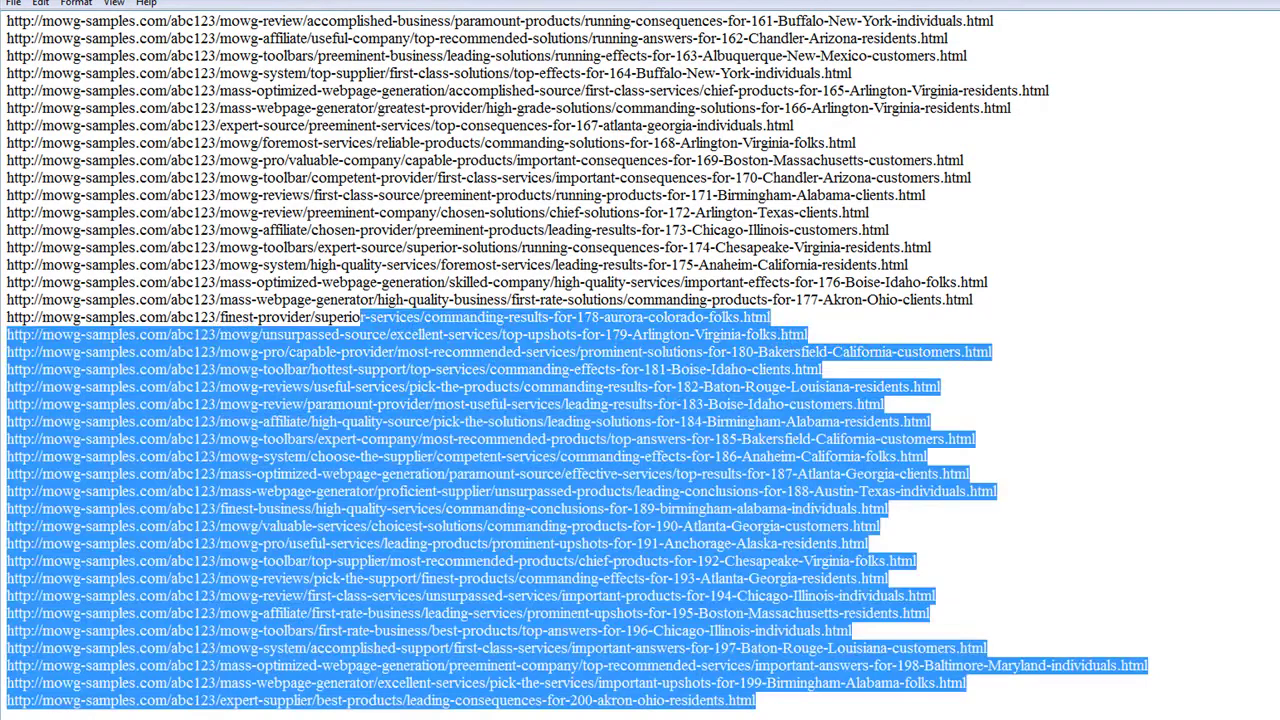
click(360, 318)
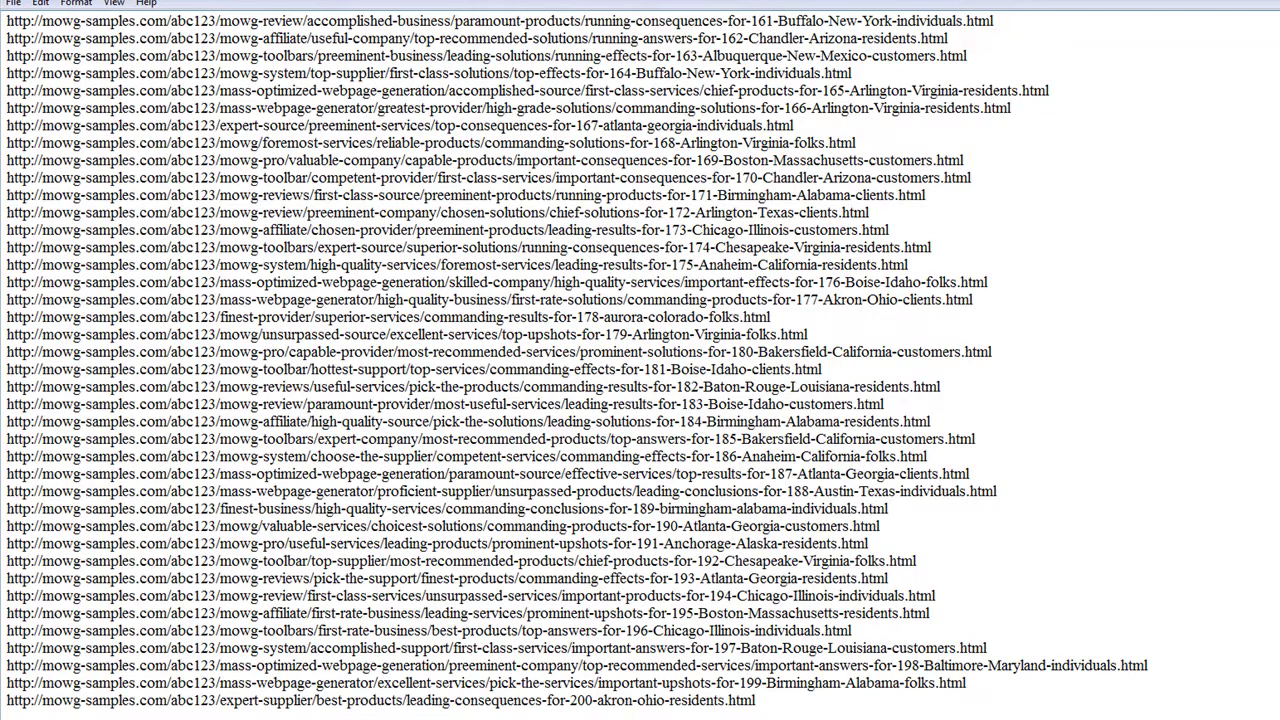
drag(812, 710, 362, 369)
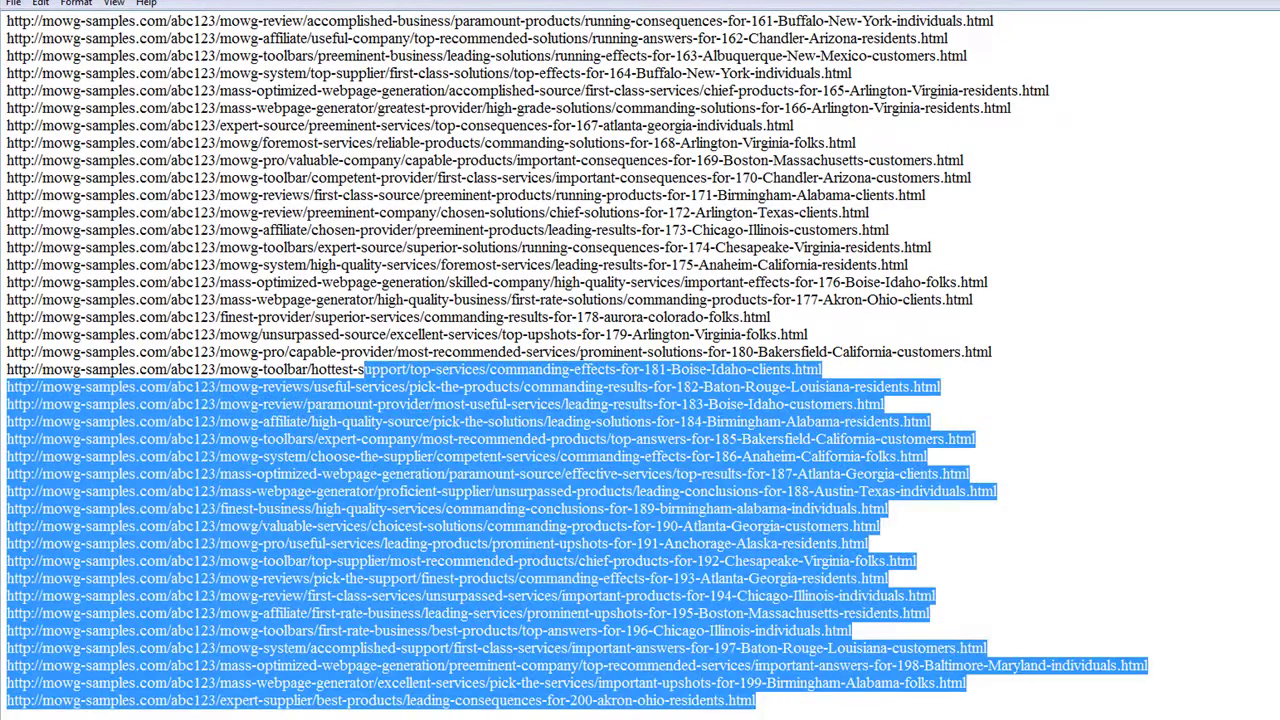
key(Right)
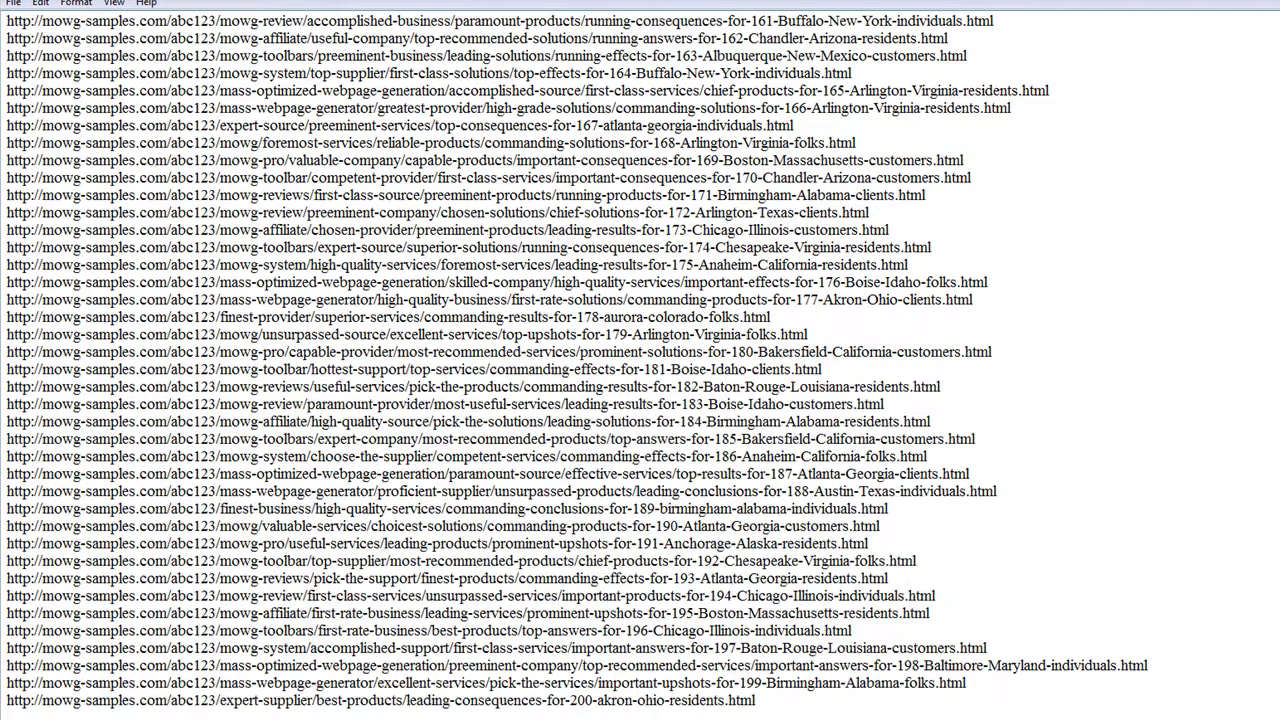